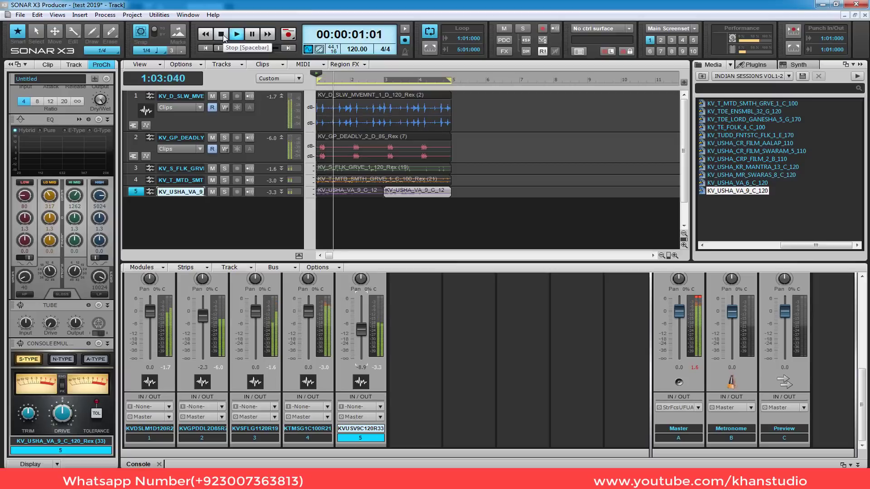
Step: Stop the playback of the five-track project
click(222, 35)
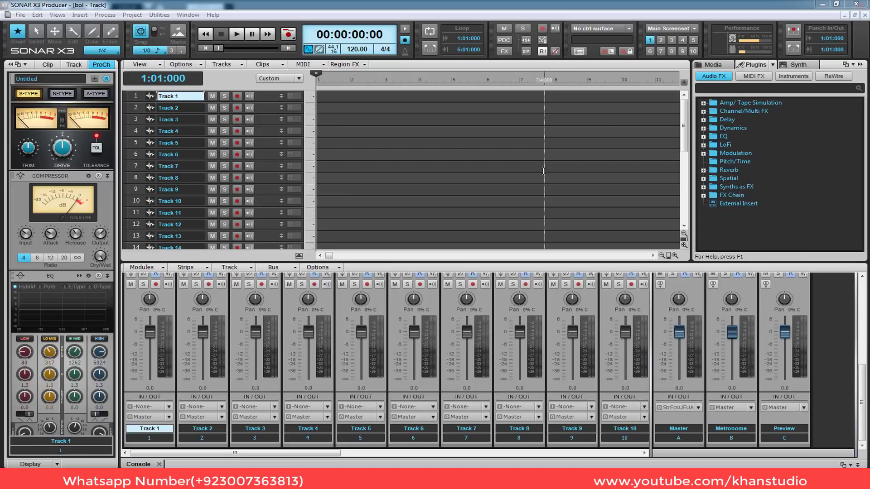
Step: Create a new project named "test 2019" from the Normal template
click(21, 15)
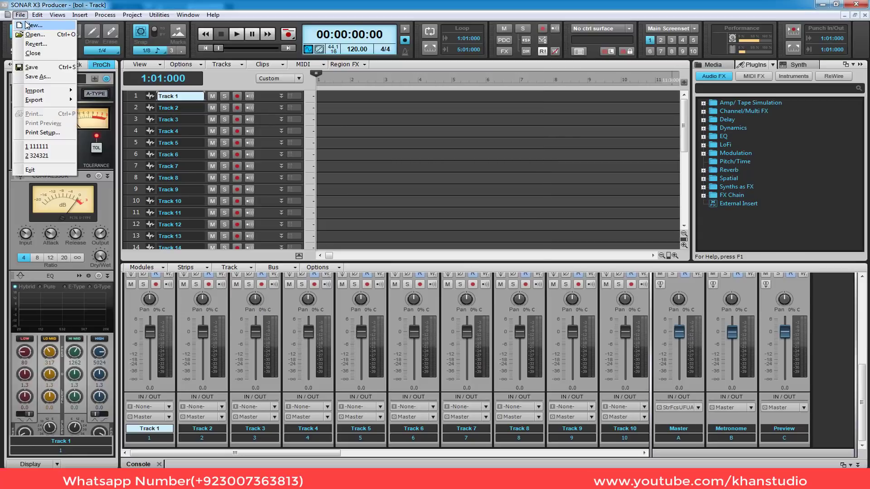
click(27, 25)
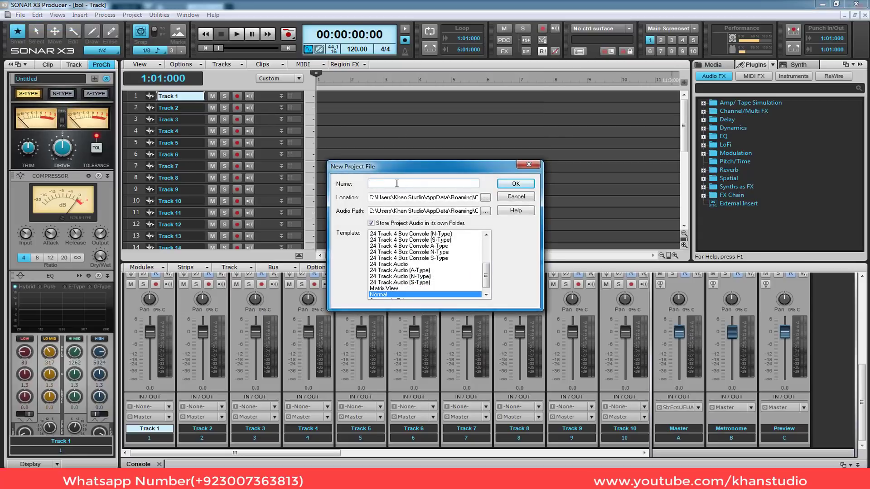
text(tes)
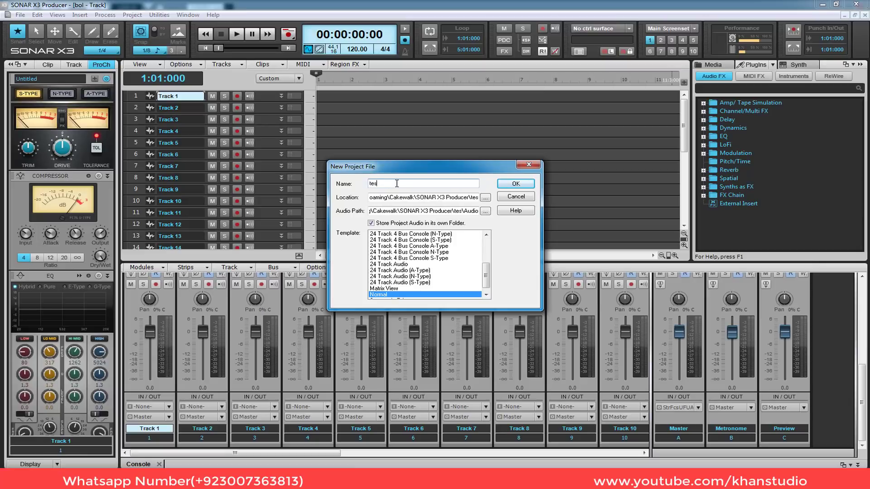
text(t 2)
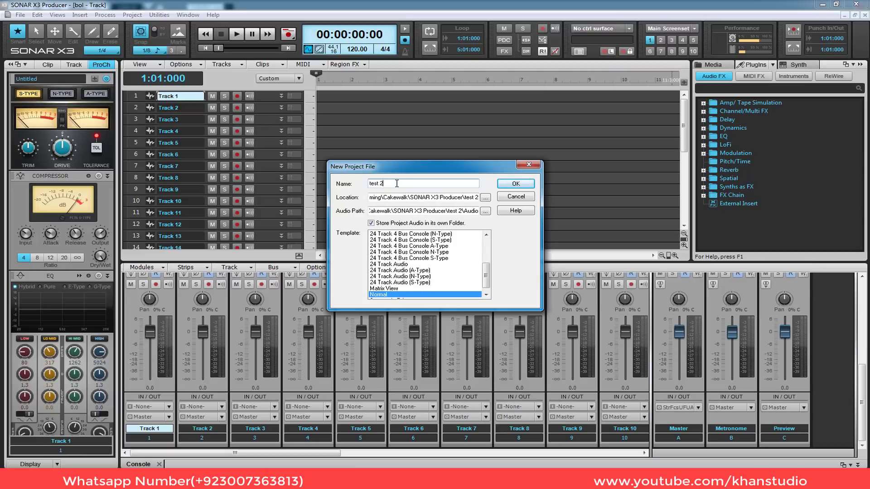
text(019)
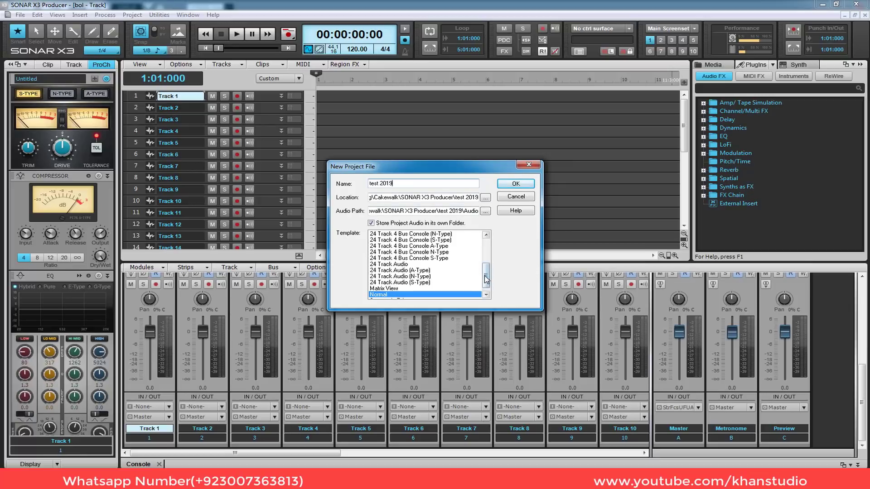
scroll(435, 267, up, 5)
scroll(441, 271, down, 5)
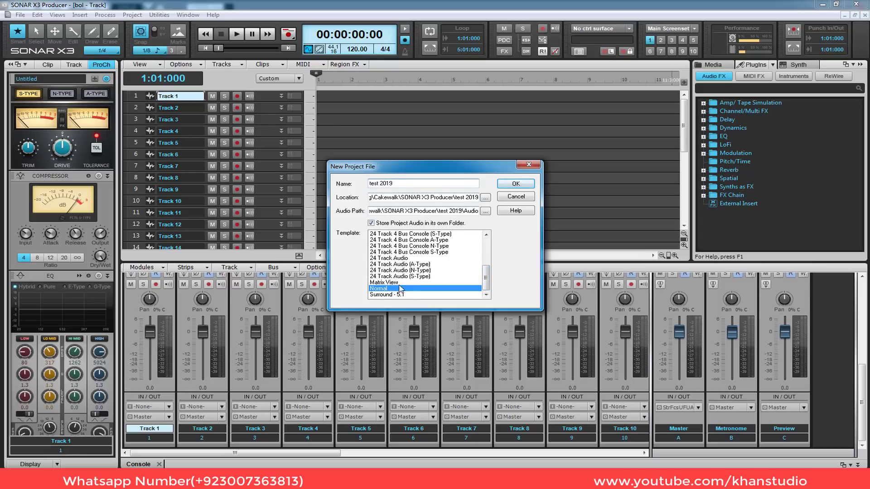
click(515, 184)
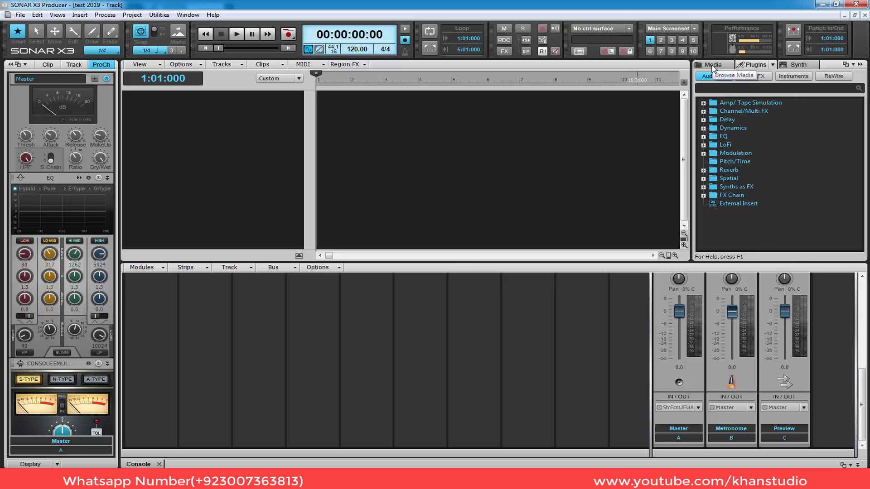
Step: Browse the media library to the Loopmasters folder inside Loops and dismiss the audio dropout notice
click(712, 68)
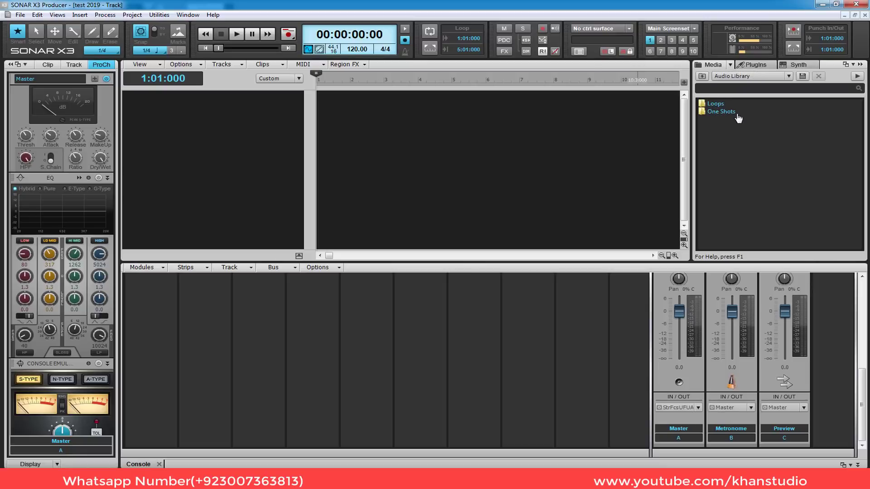
double_click(705, 106)
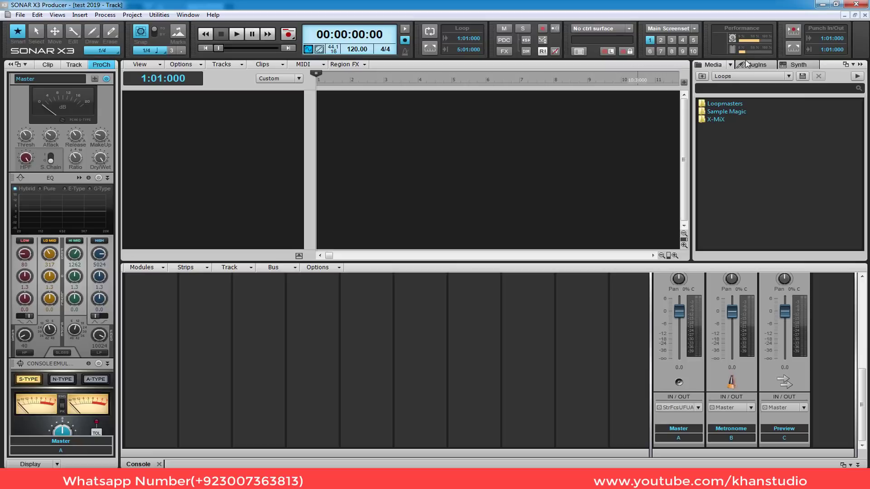
double_click(704, 108)
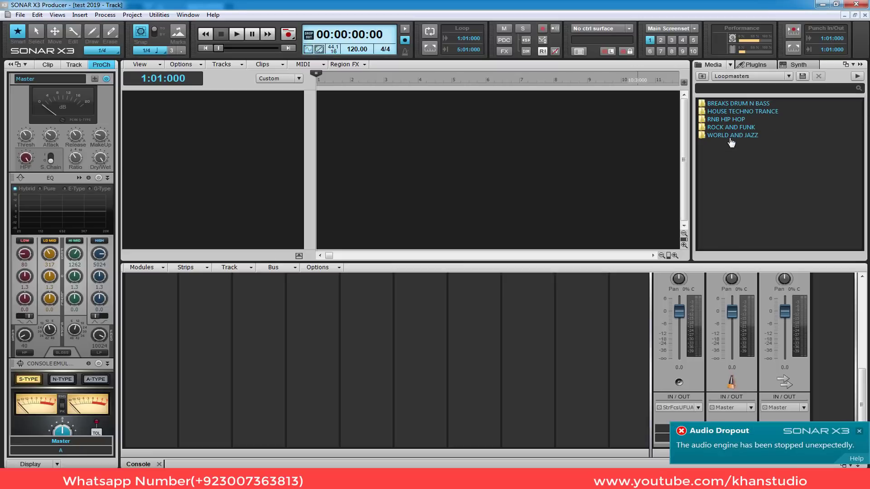
click(859, 431)
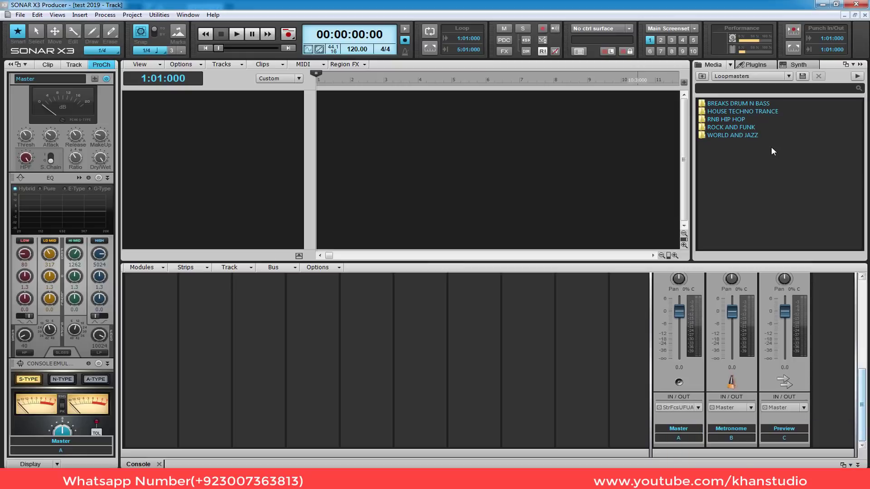
Step: Look through the DANNY BYRD loops under BREAKS DRUM N BASS and return to the Loopmasters folder
double_click(704, 104)
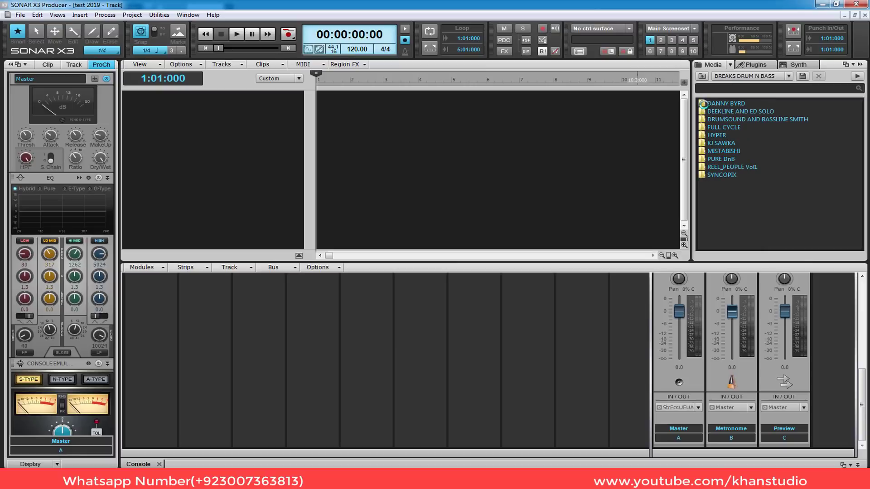
double_click(704, 104)
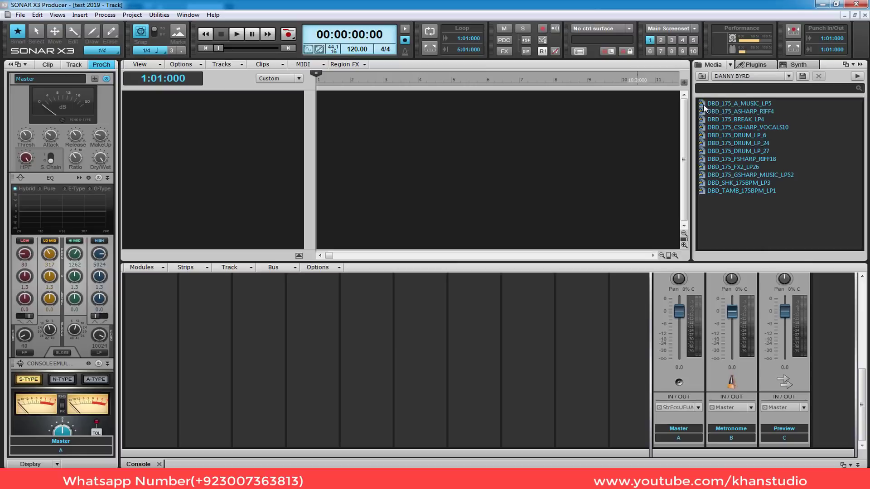
click(703, 76)
click(702, 76)
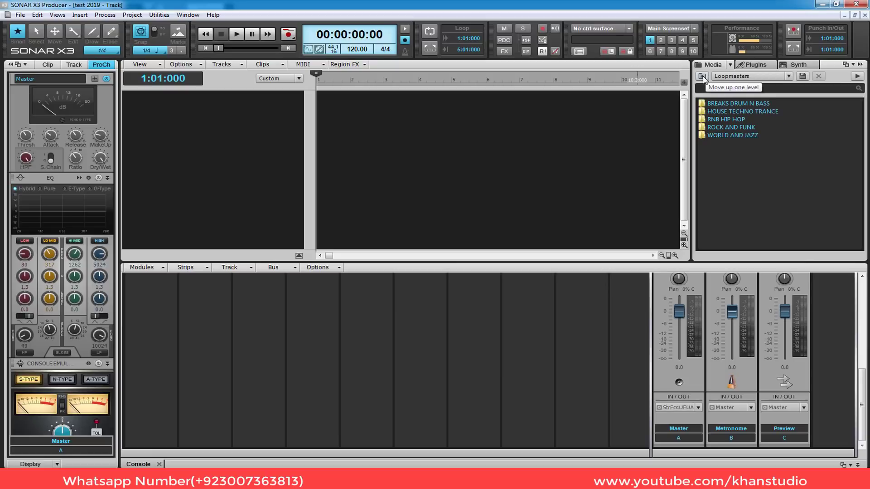
Step: Open the INDIAN SESSIONS VOL1-2 folder under WORLD AND JAZZ and preview the KV_D_SLW_MVEMNT_1_D_120 loop
double_click(704, 136)
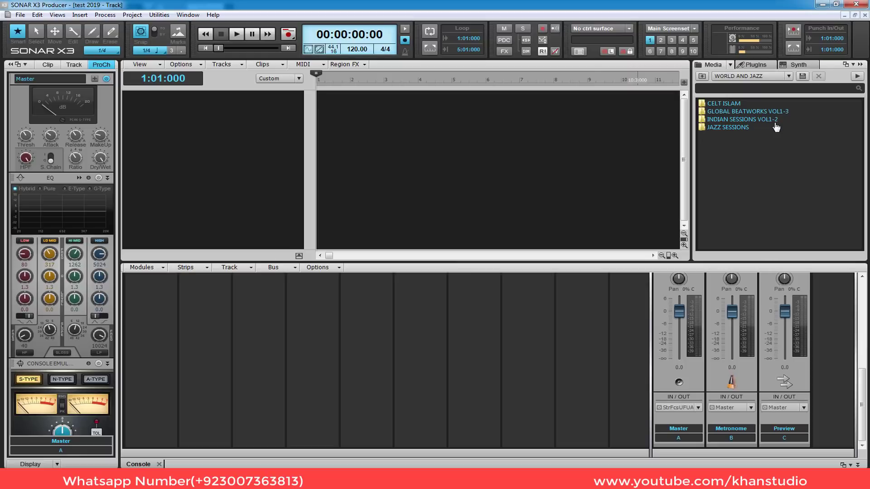
double_click(704, 121)
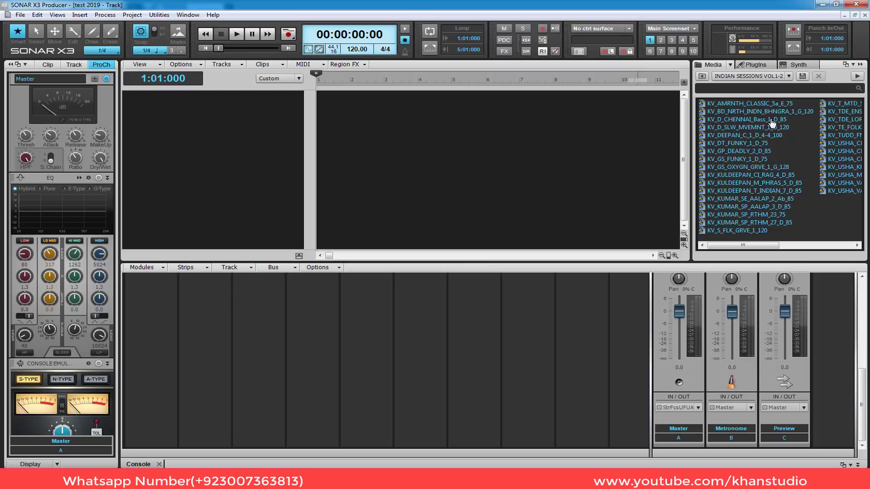
click(746, 128)
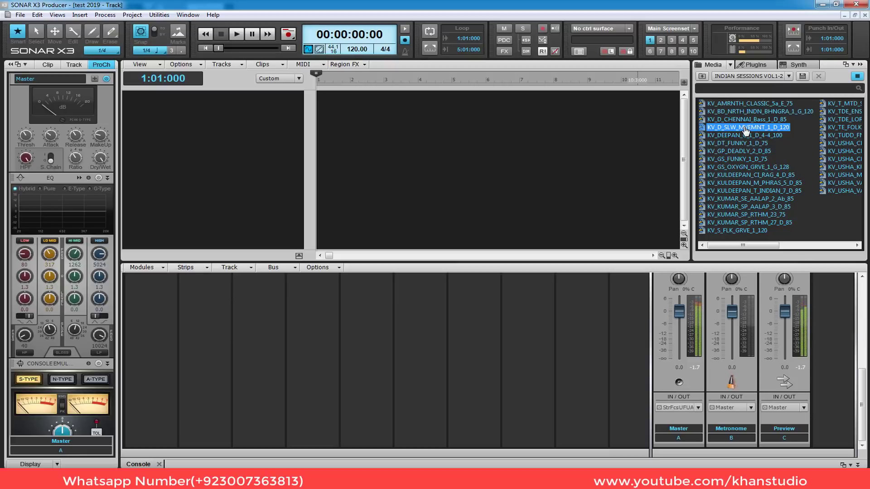
Step: Place the KV_D_SLW_MVEMNT_1_D_120 loop on a new track starting at bar 1, and expand the track to show its waveform
drag(746, 130, 321, 98)
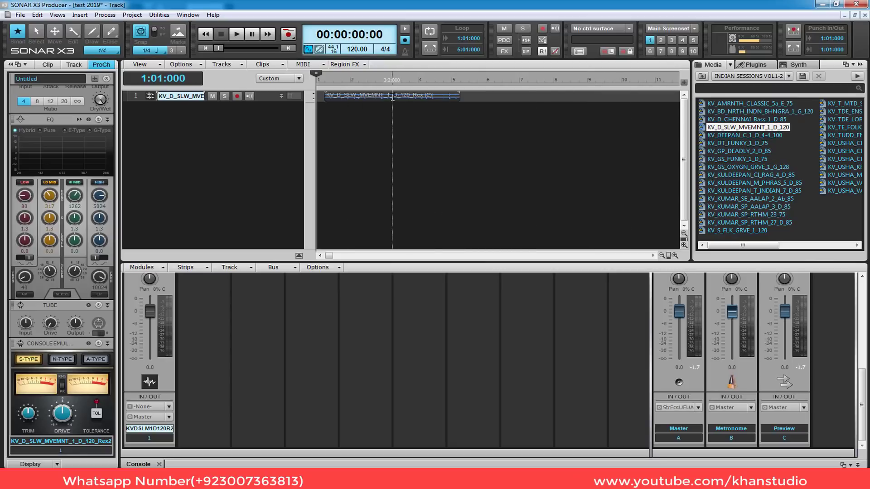
click(366, 94)
click(342, 109)
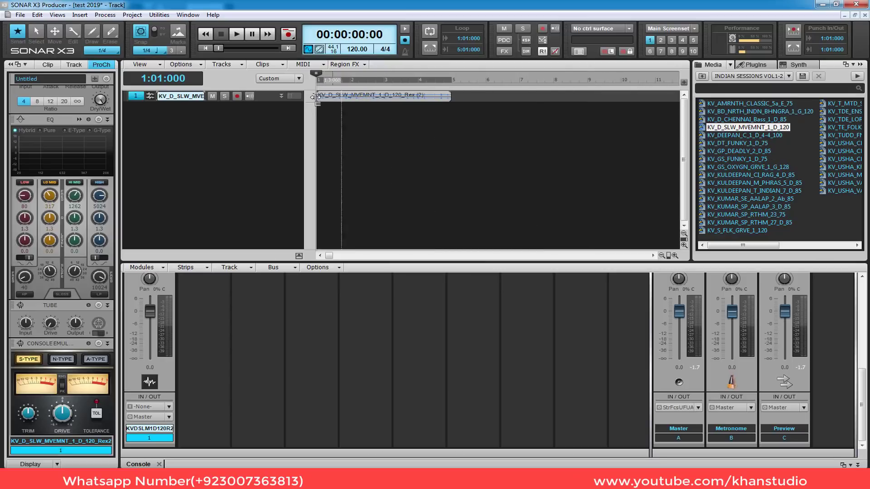
click(276, 99)
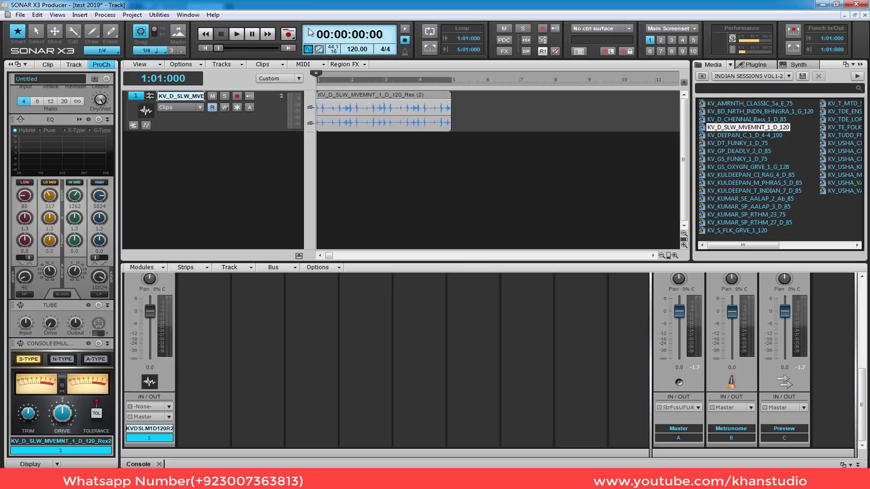
Step: Audition the first track before and after turning on loop playback, and stop the transport
click(237, 36)
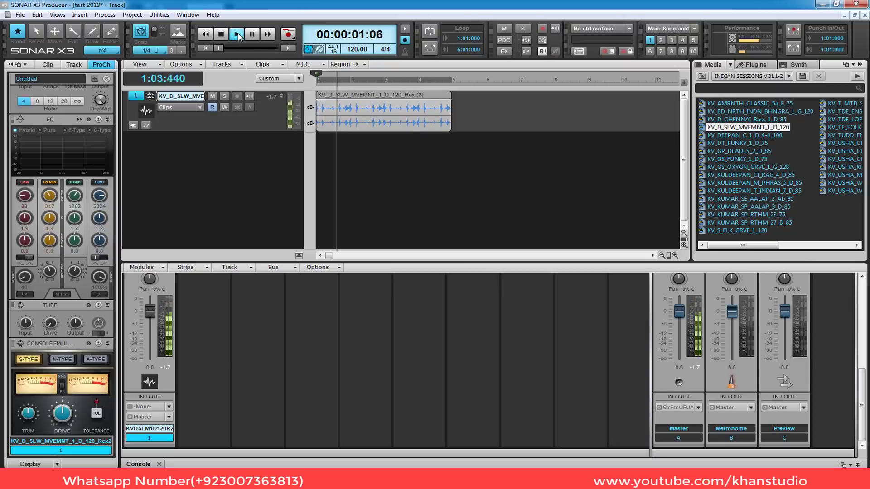
click(219, 35)
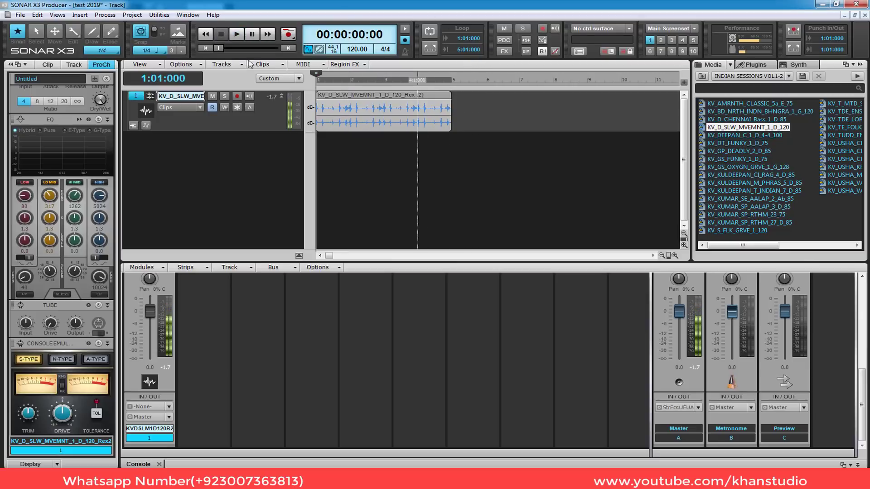
click(430, 31)
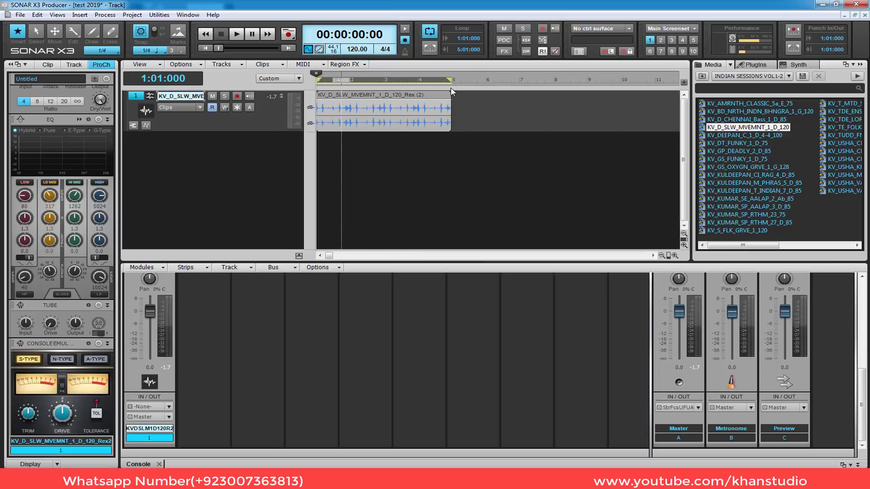
click(236, 34)
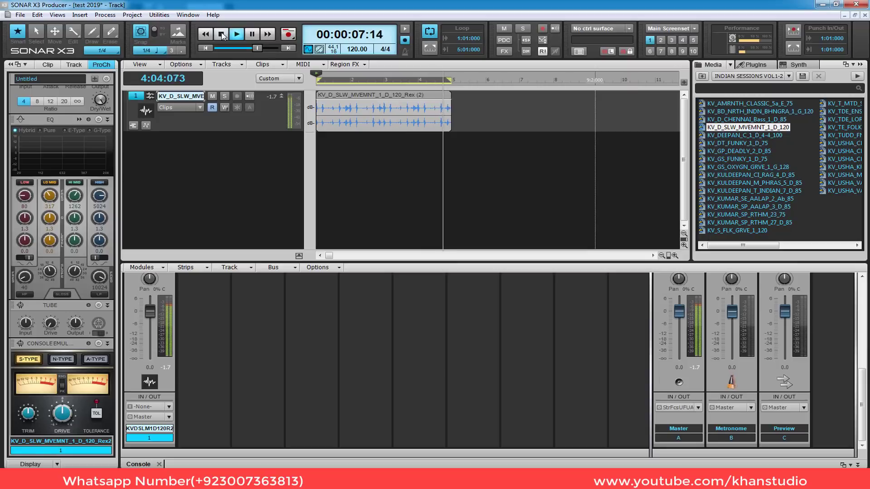
click(221, 34)
key(space)
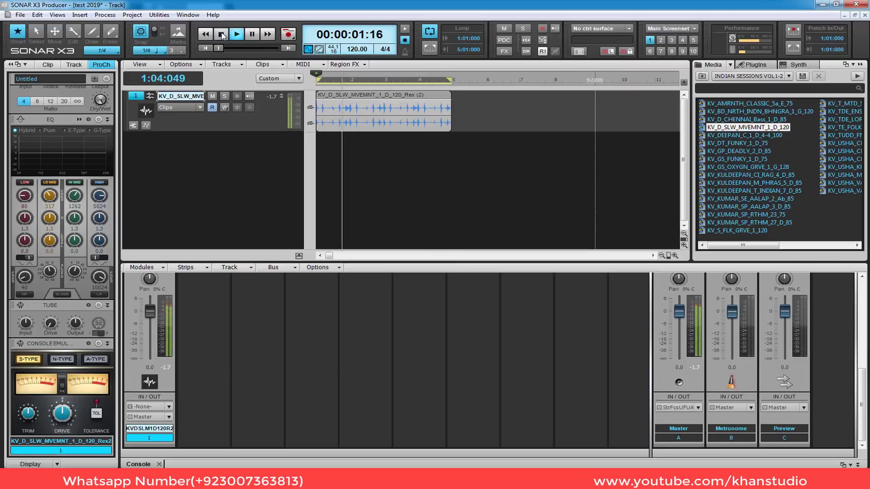
key(space)
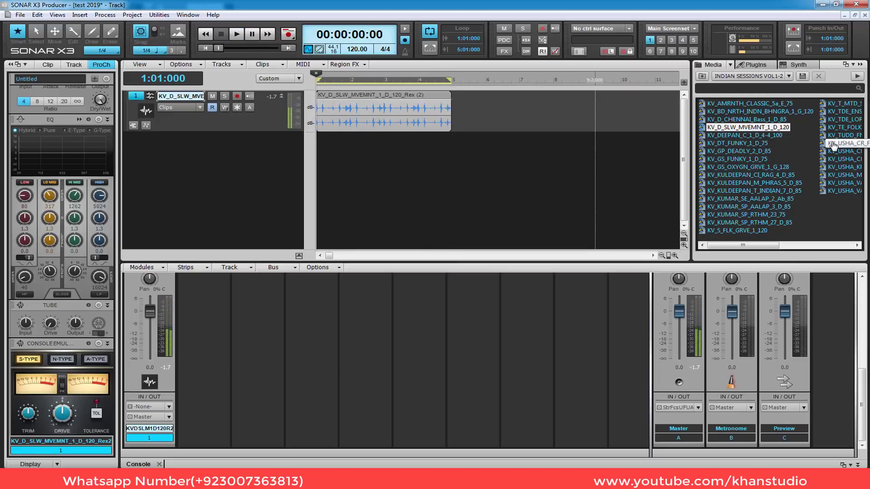
Step: Preview the KV_D_CHENNAI_Bass_1_D_85, KV_DEEPAN_C_1_D_4-4_100, KV_DT_FUNKY_1_D_75 and KV_GP_DEADLY_2_D_85 loops
click(745, 121)
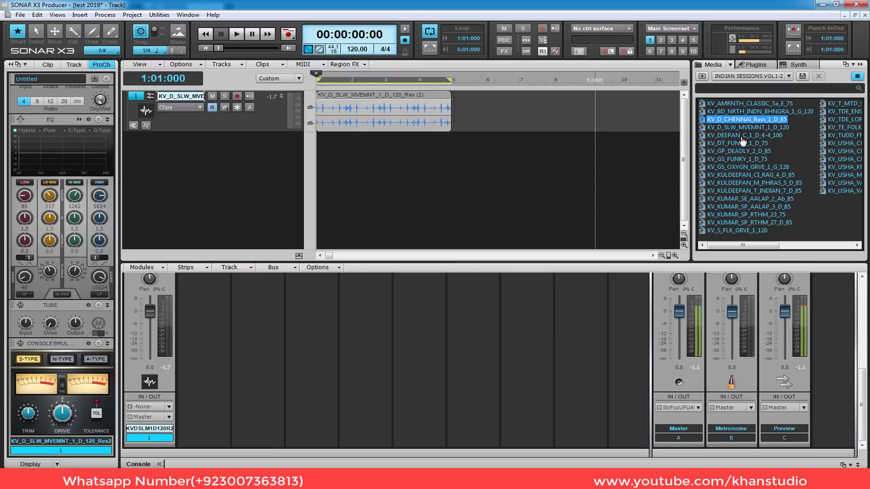
click(743, 136)
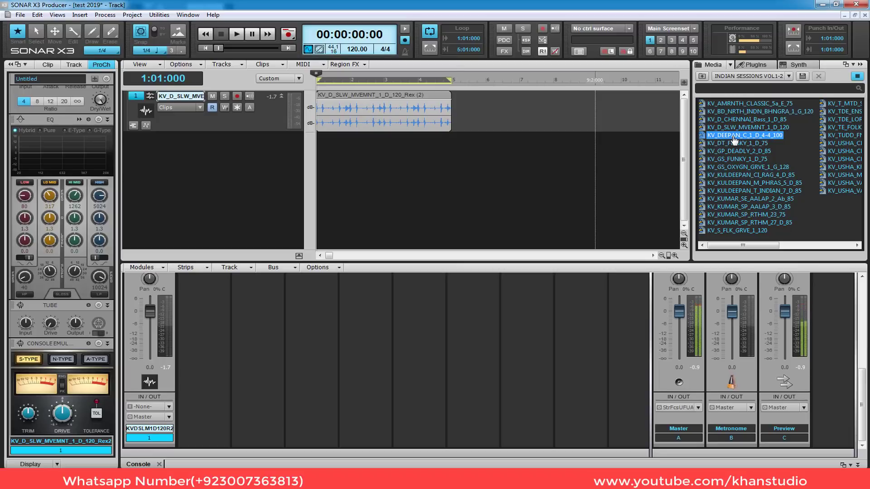
click(735, 143)
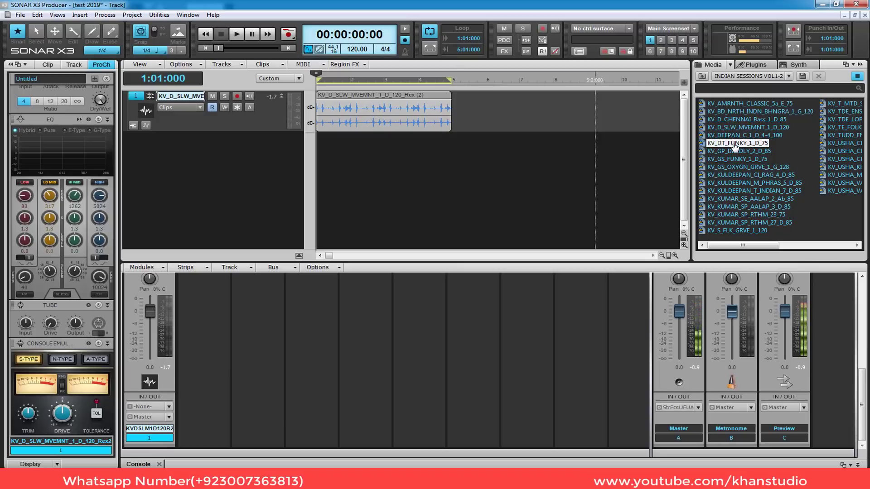
click(738, 152)
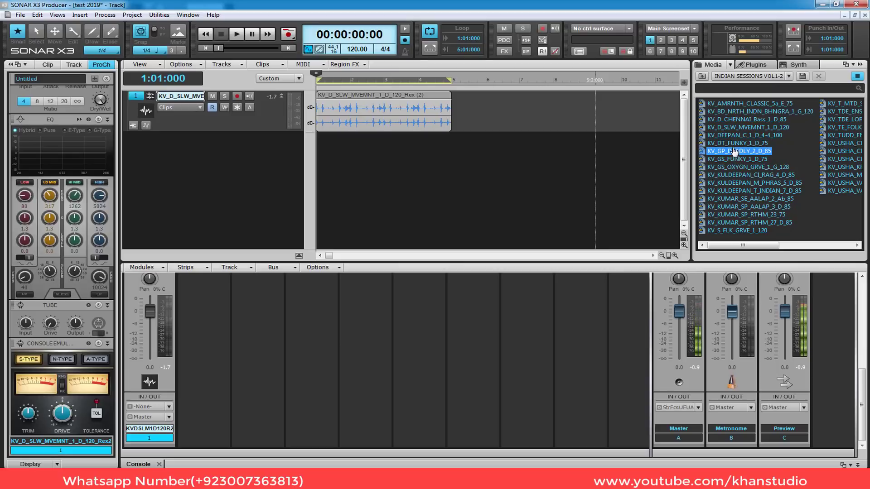
Step: Place the KV_GP_DEADLY_2_D_85 loop on a second track starting at bar 1, and expand that track while playing the mix
drag(734, 151, 361, 145)
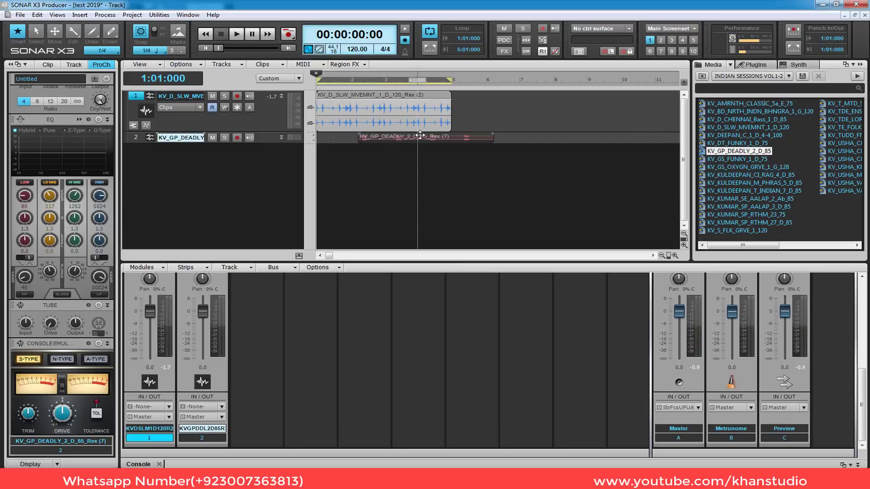
drag(420, 135, 379, 136)
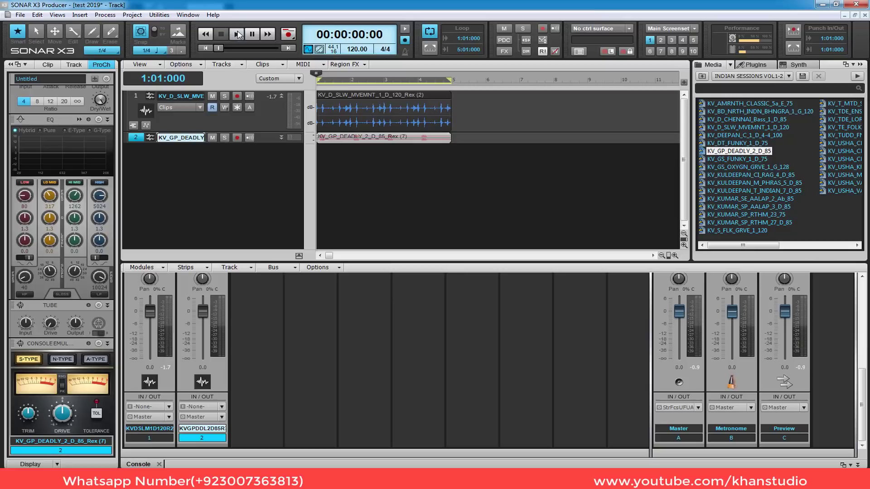
click(237, 35)
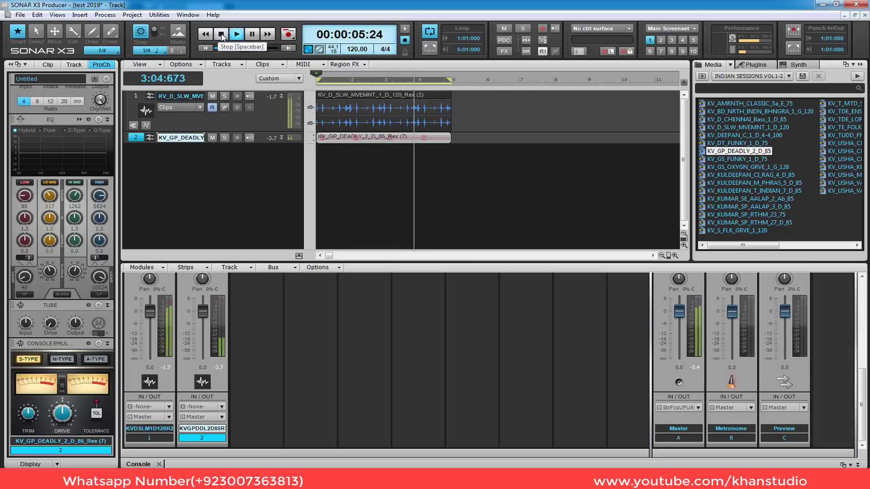
drag(262, 143, 258, 162)
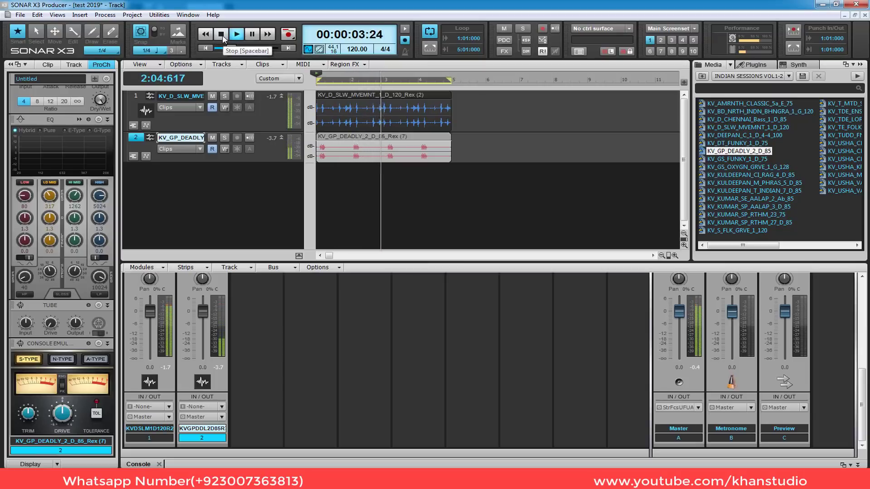
Step: Stop playback and preview the loops from KV_GS_FUNKY_1_D_75 through KV_KUMAR_SE_AALAP_2_Ab_85
click(222, 35)
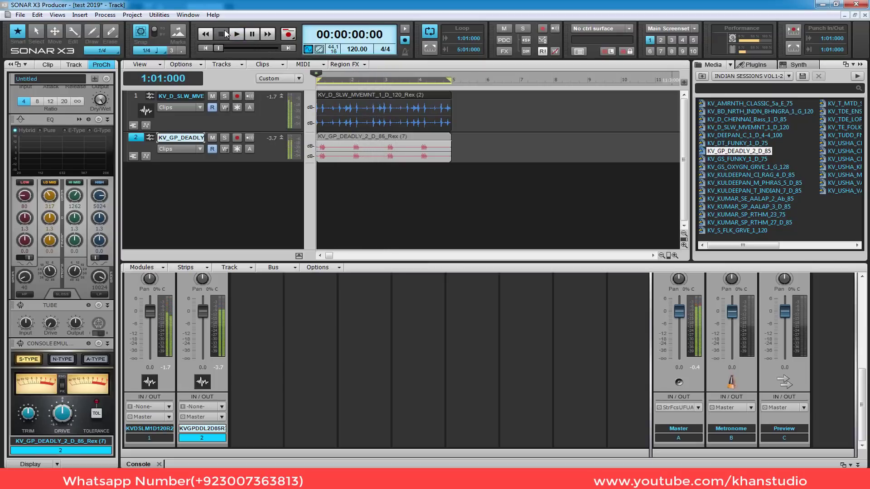
click(741, 159)
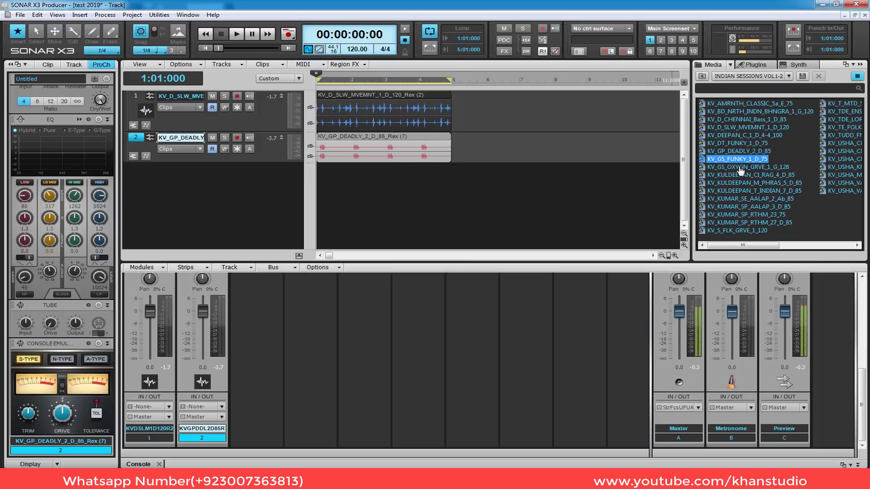
click(741, 168)
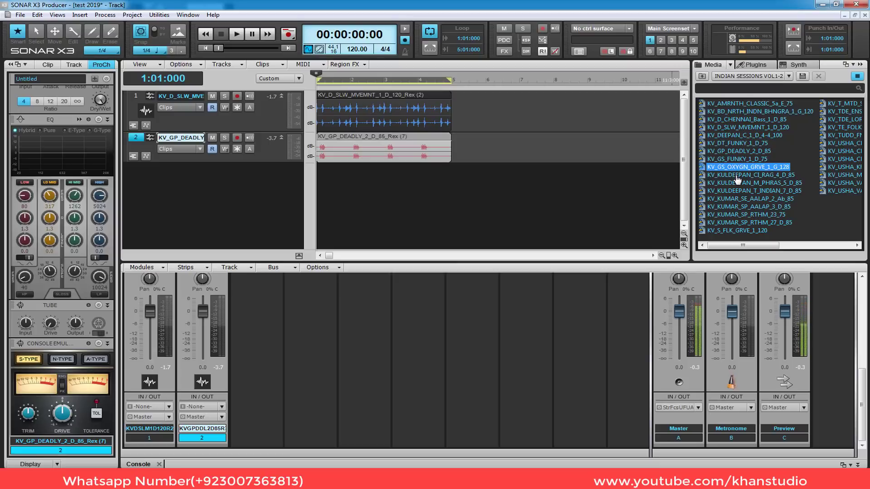
click(737, 176)
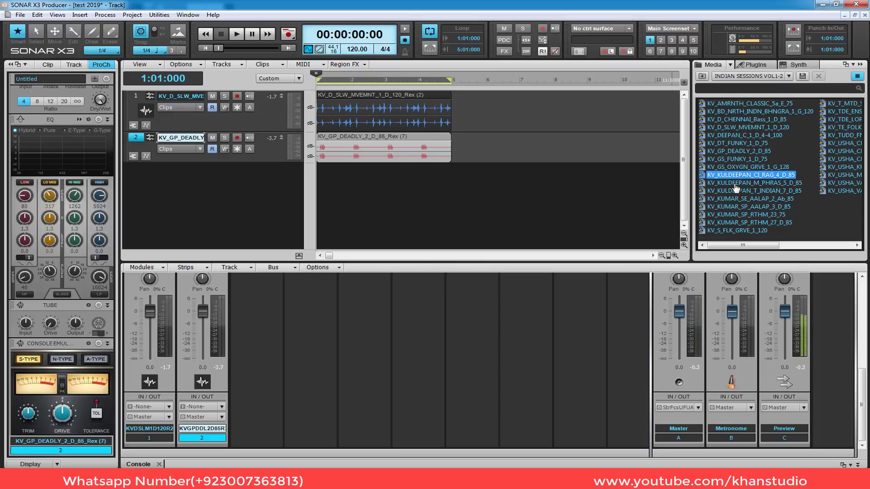
click(735, 183)
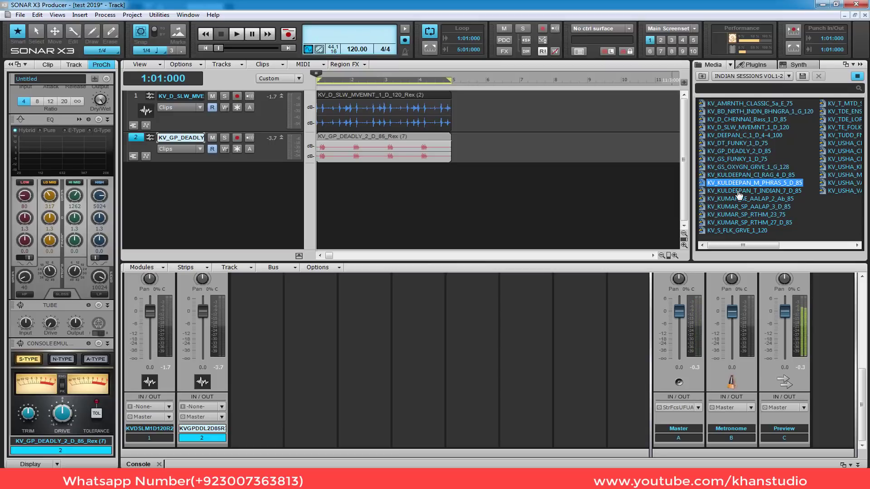
click(739, 192)
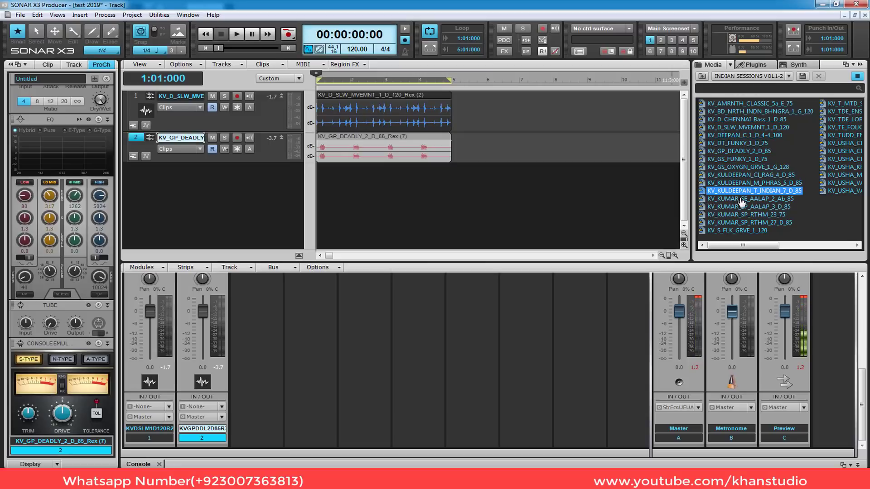
click(742, 200)
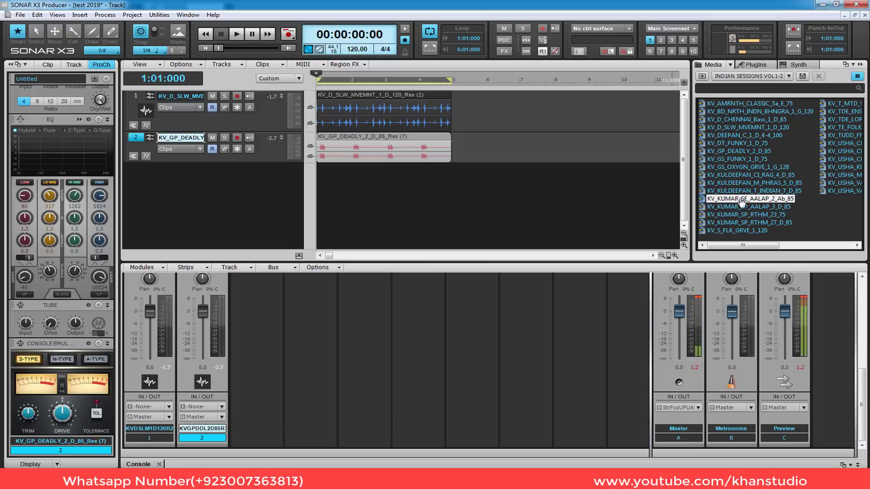
Step: Try the KV_KUMAR_SP_AALAP_3_D_85 loop on a new third track
click(741, 207)
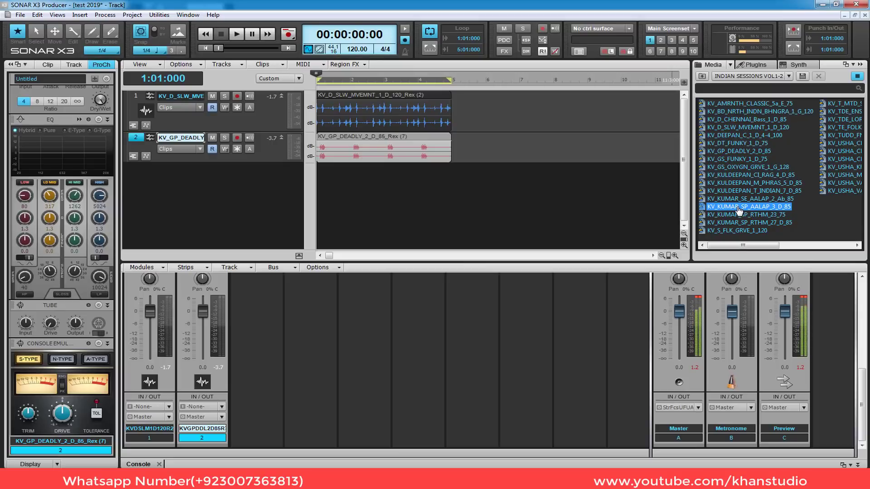
drag(740, 212, 337, 171)
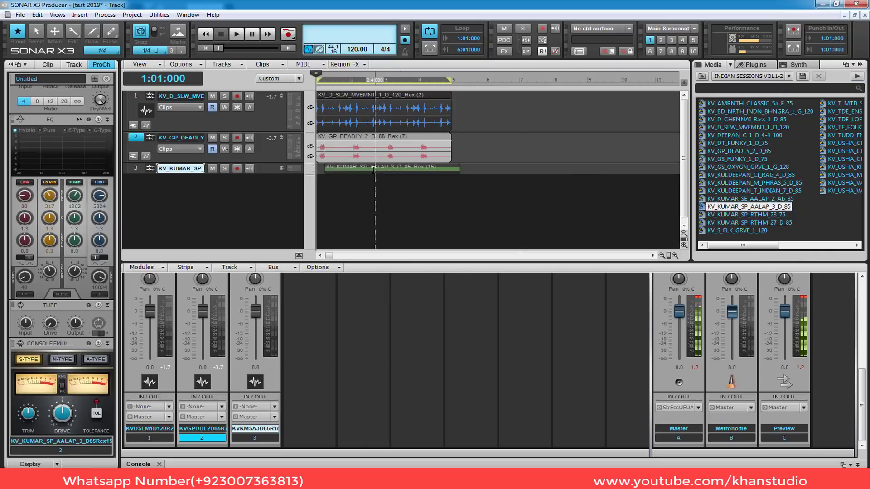
Step: Preview the two KV_KUMAR_SP_RTHM loops, and place KV_S_FLK_GRVE_1_120 on a third track starting at bar 1
click(739, 217)
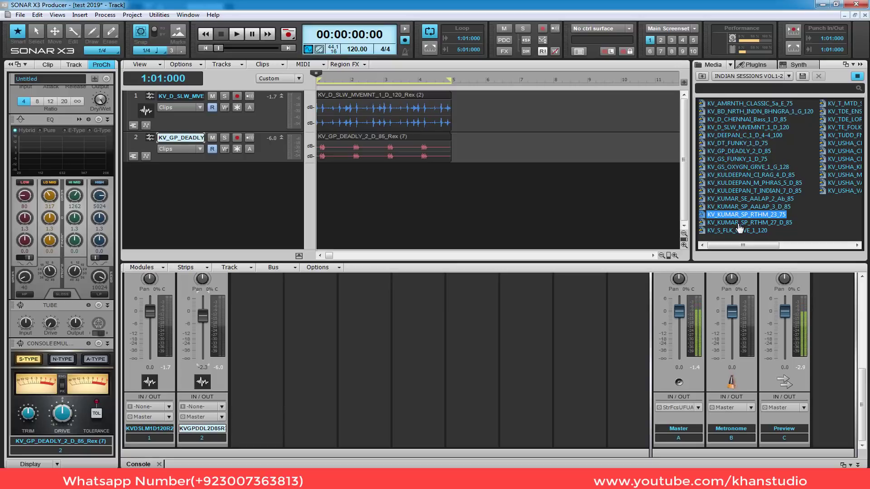
click(738, 223)
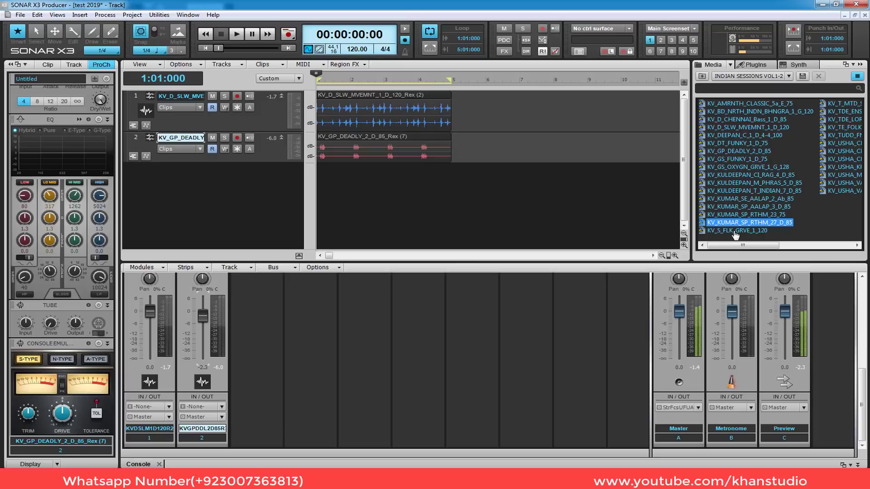
click(735, 231)
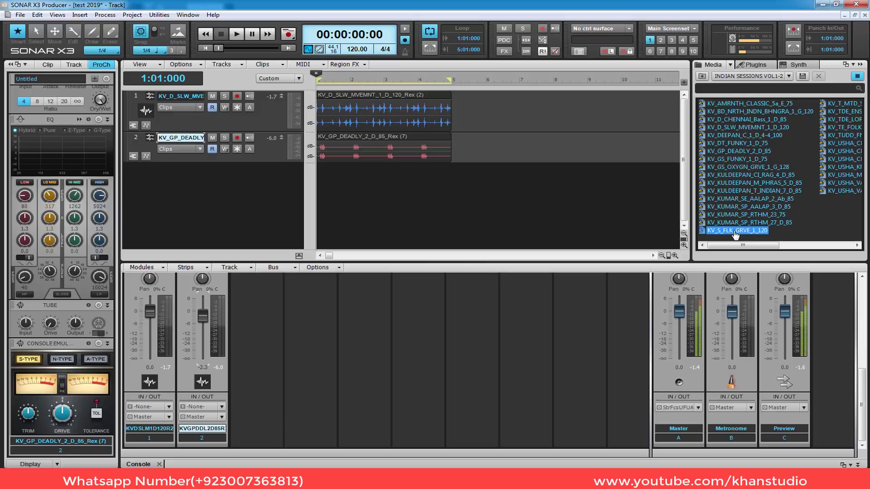
drag(735, 231, 327, 171)
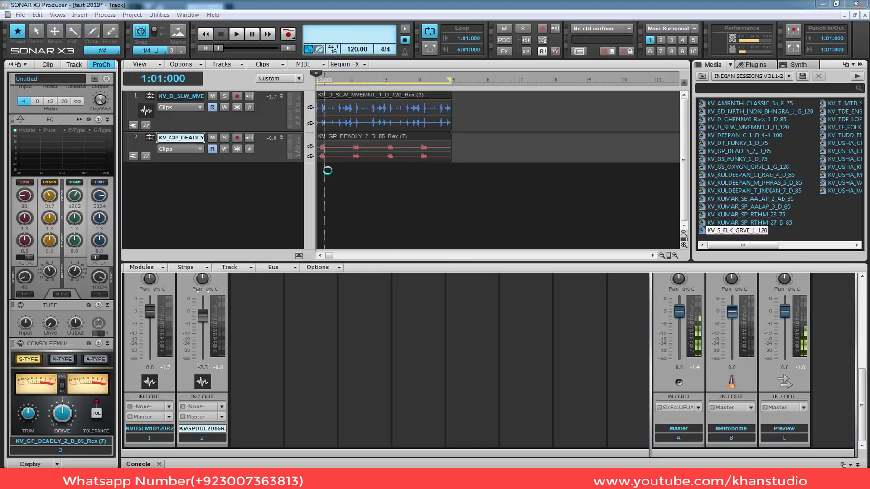
click(388, 167)
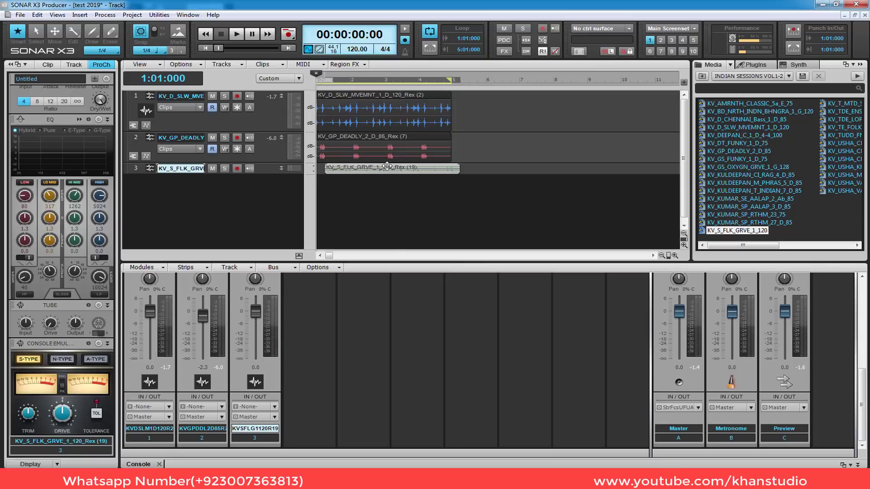
drag(387, 166, 379, 167)
Step: Preview the KV_T_MTD_SMTH_GRVE_1_C_100 loop and place it on a fourth track starting at bar 1
click(845, 106)
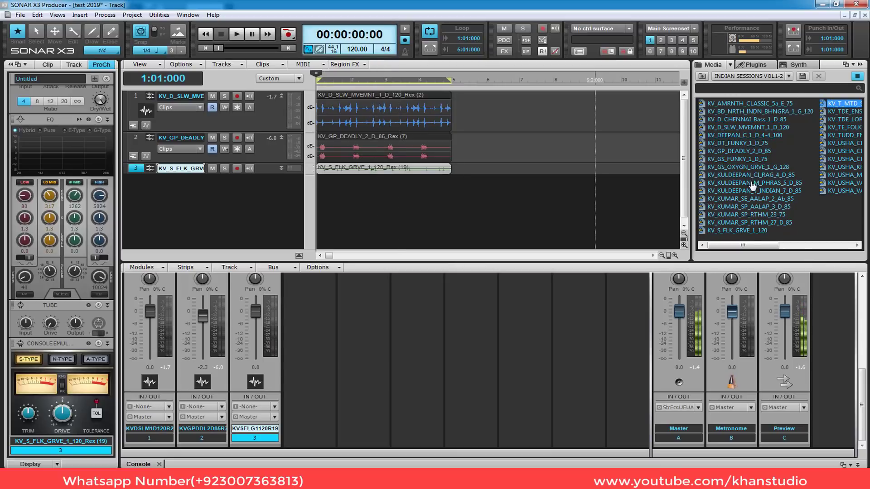
drag(736, 245, 815, 247)
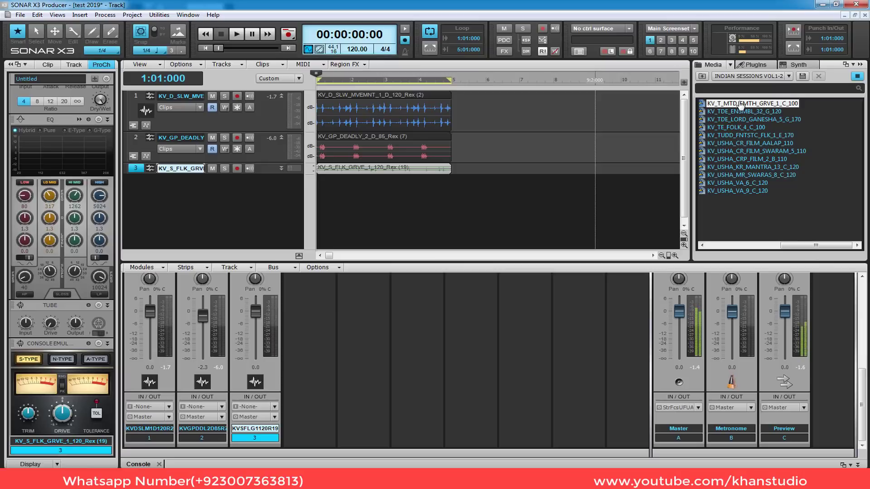
drag(741, 105, 324, 183)
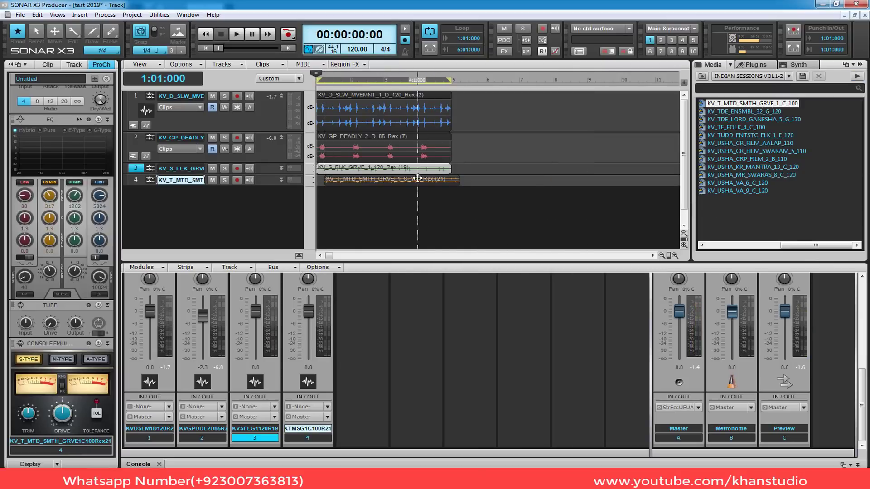
click(384, 179)
drag(351, 180, 343, 180)
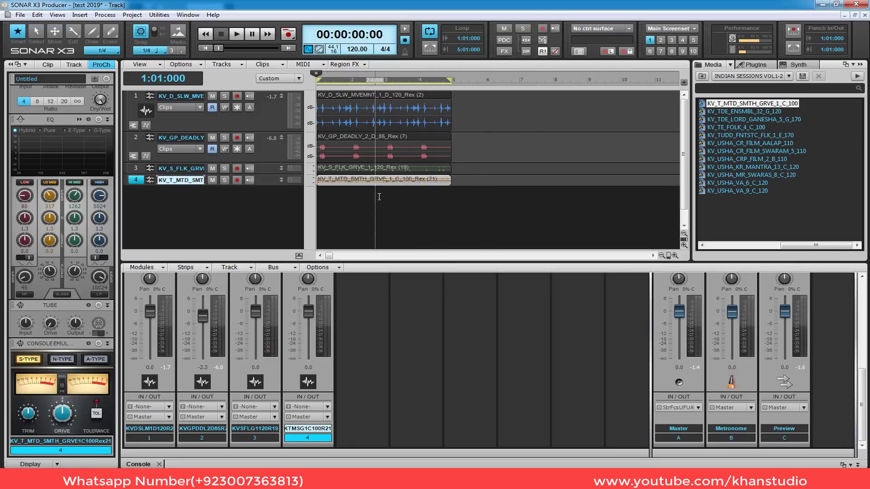
Step: Preview KV_TDE_ENSMBL_32_G_120 and the KV_USHA vocal loops from KV_USHA_CR_FILM_AALAP_110 through KV_USHA_VA_9_C_120
click(751, 115)
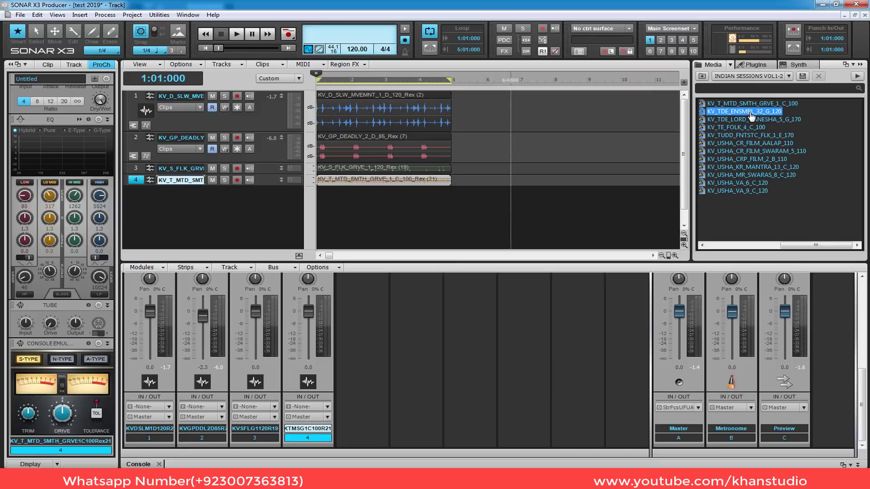
click(739, 144)
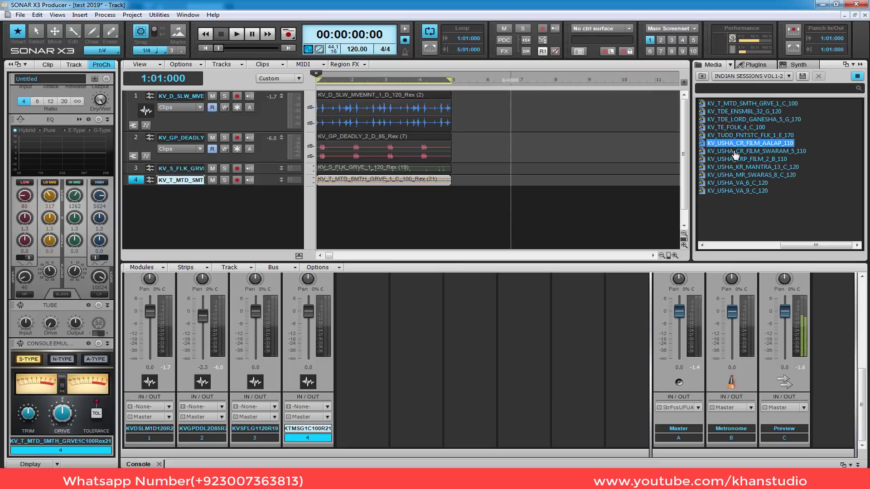
click(735, 152)
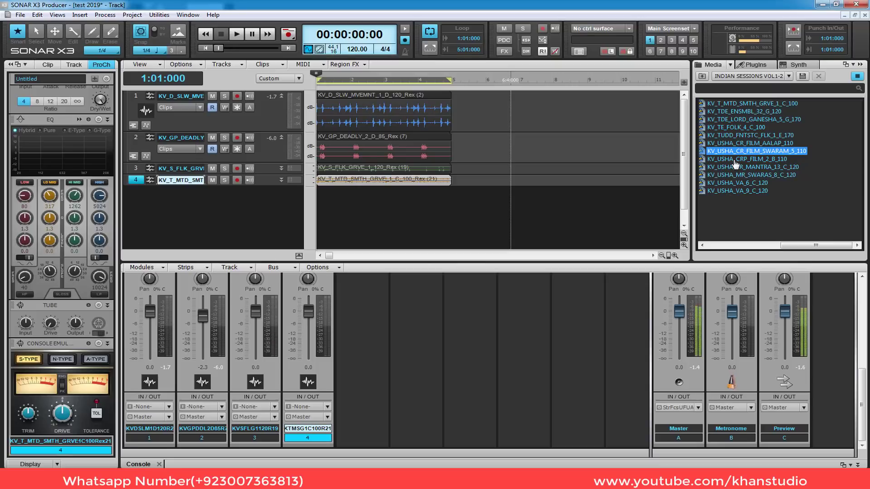
click(735, 160)
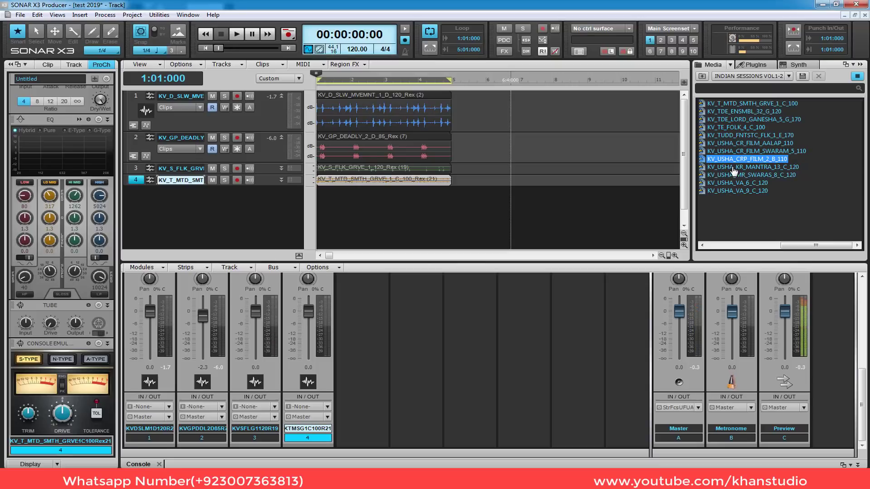
click(734, 168)
click(732, 175)
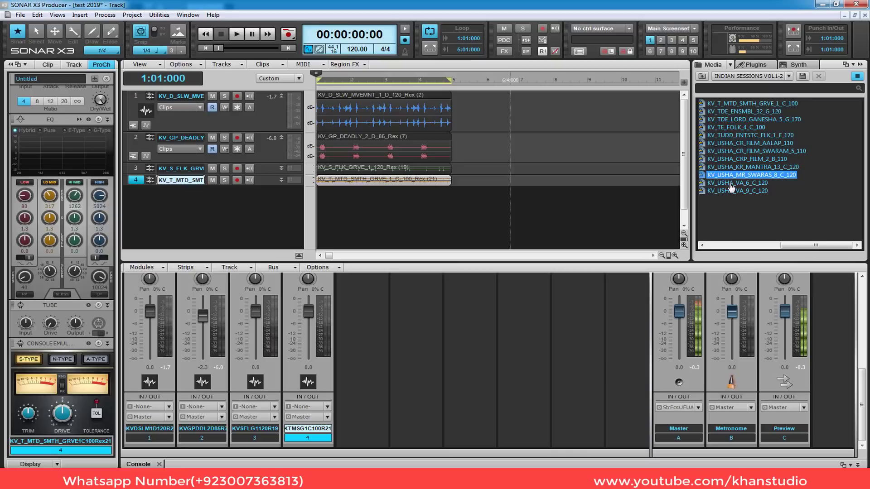
click(731, 184)
click(734, 191)
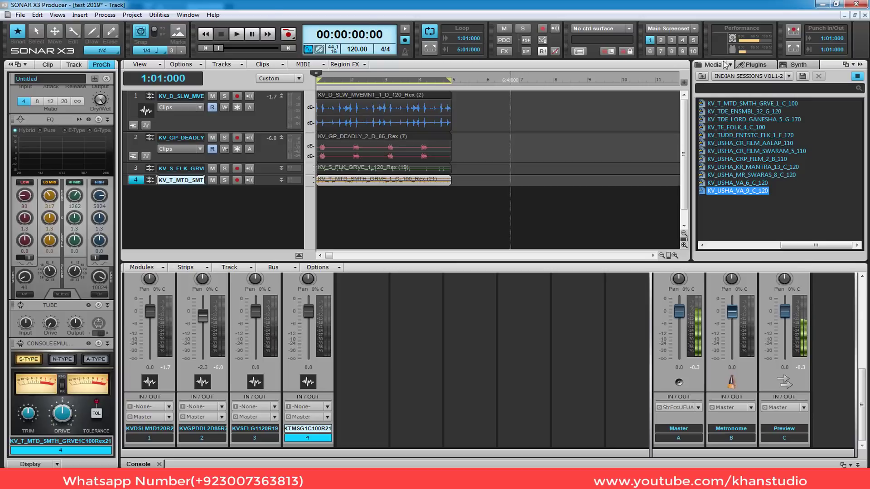
Step: Audition the four-track mix, and place KV_USHA_VA_9_C_120 twice on a fifth track, starting at bars 1 and 3
click(236, 35)
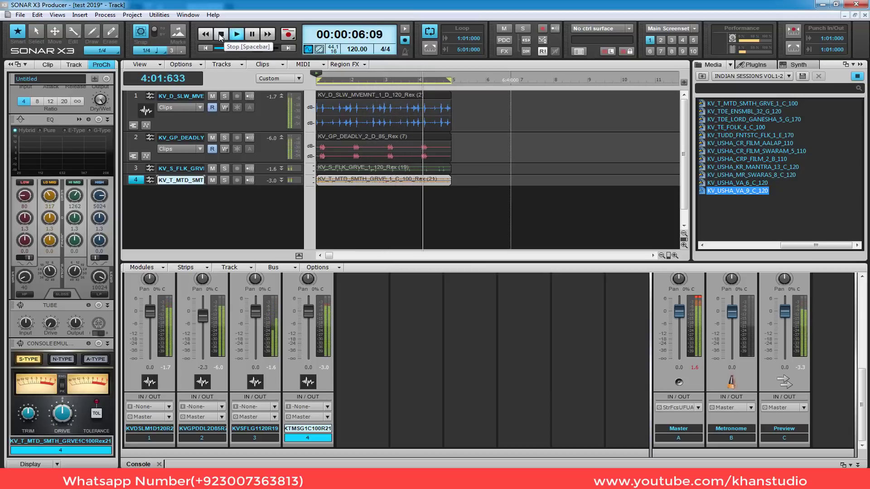
click(221, 35)
drag(752, 192, 347, 191)
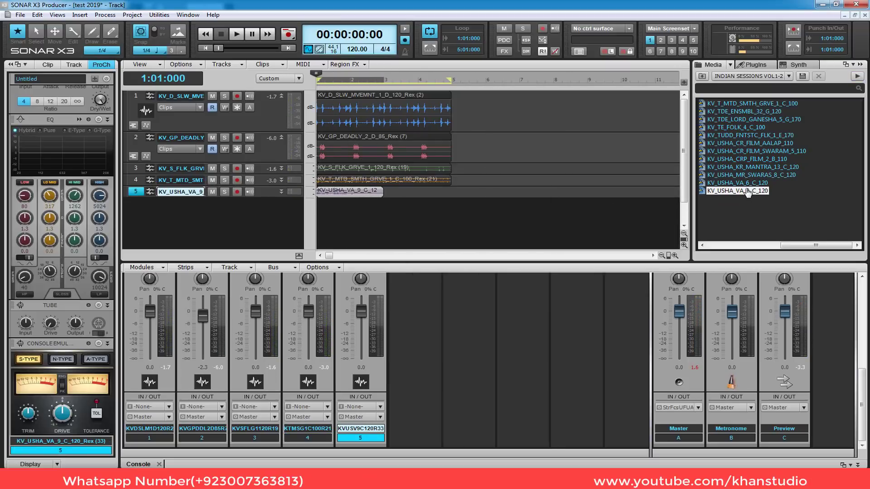
drag(748, 193, 434, 191)
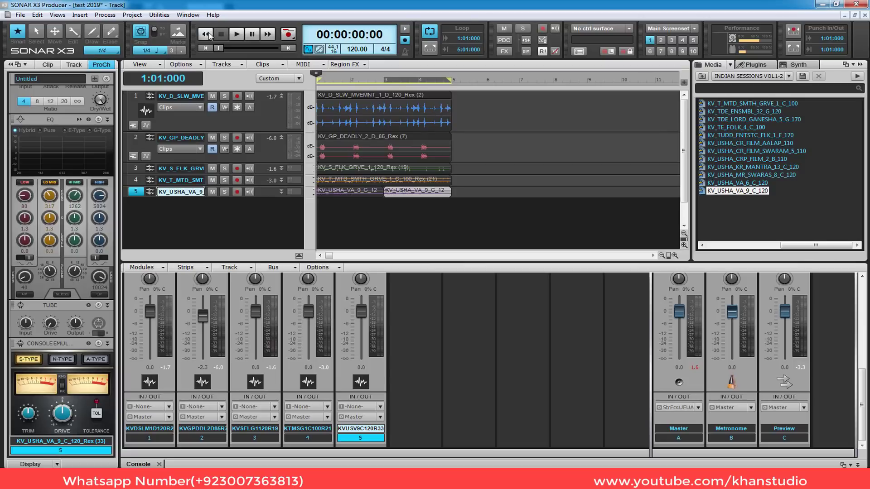
Step: Lower the fifth track's volume to about -8.9 dB while playing the mix, and stop playback
click(237, 34)
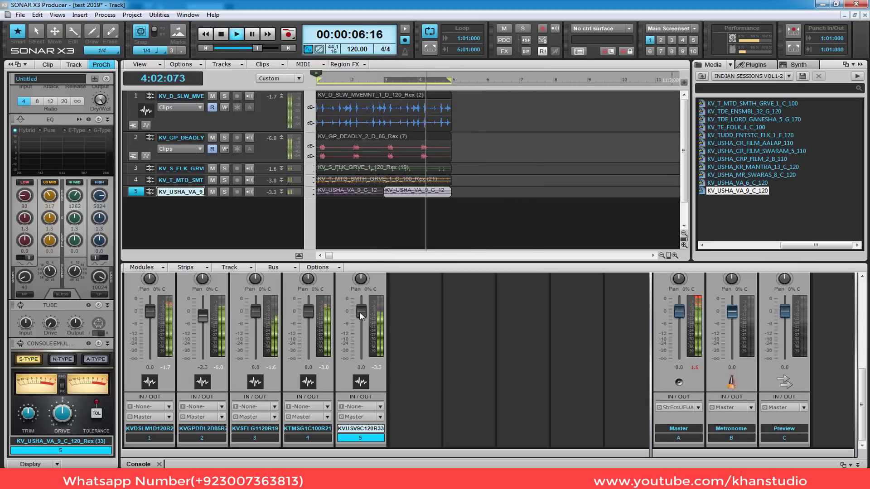
drag(362, 312, 361, 320)
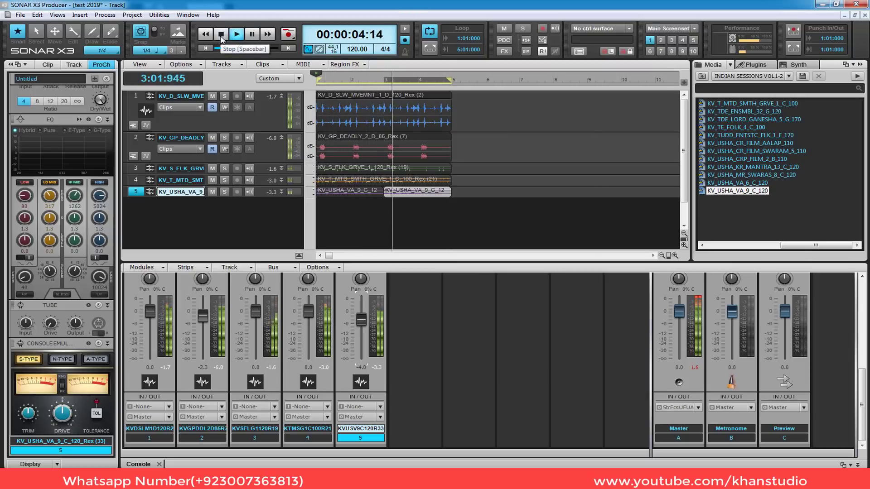
drag(366, 323, 365, 333)
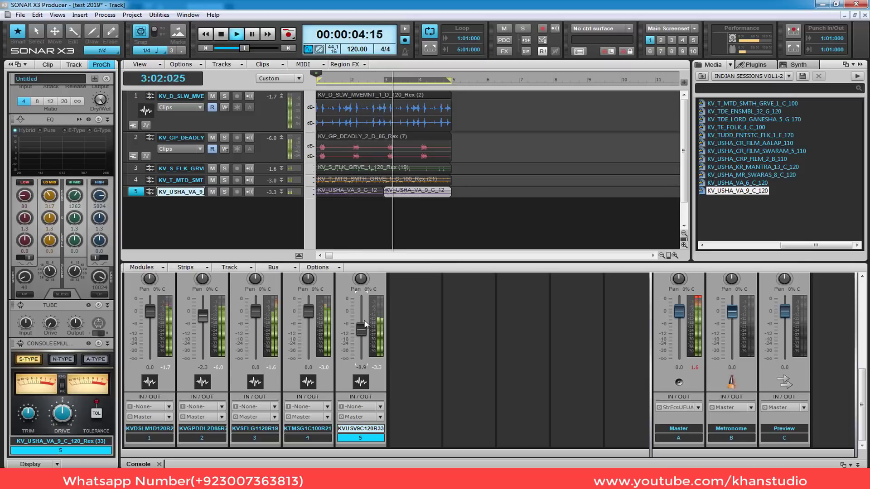
click(222, 35)
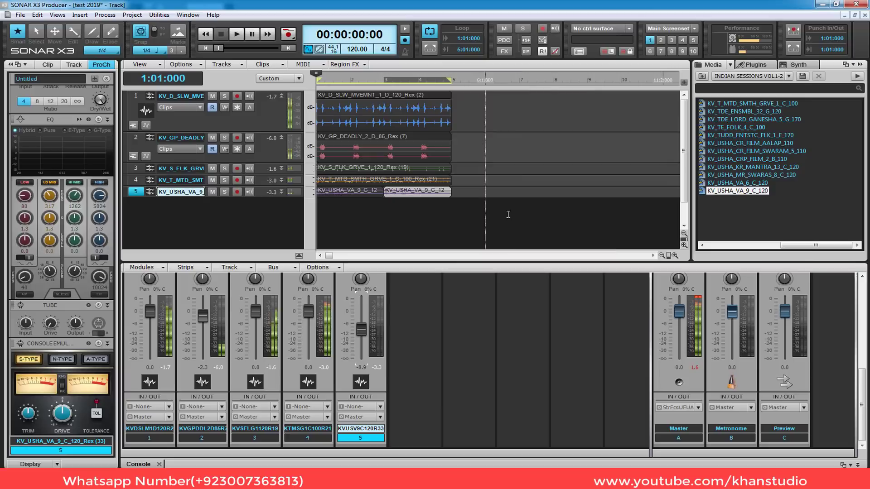
Step: During playback, enable the fifth track's EQ and set its high band to about 3489 Hz, Q 5.6 and gain 12.8 dB
click(236, 34)
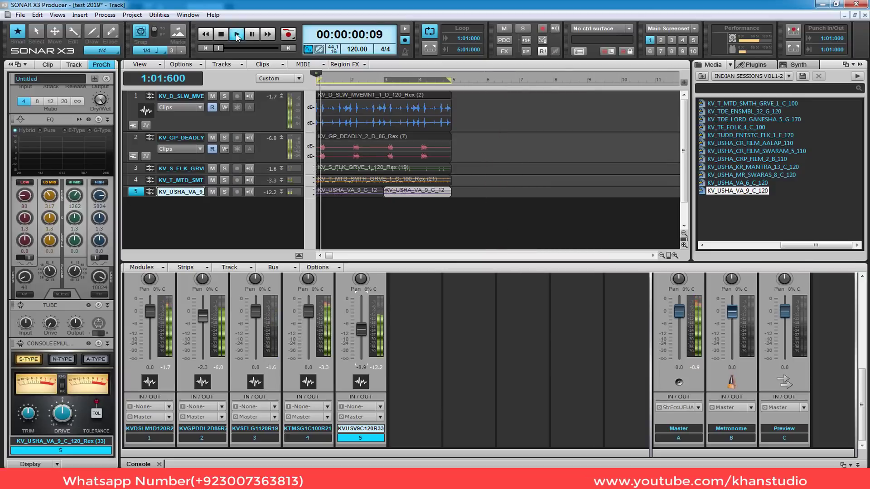
click(98, 119)
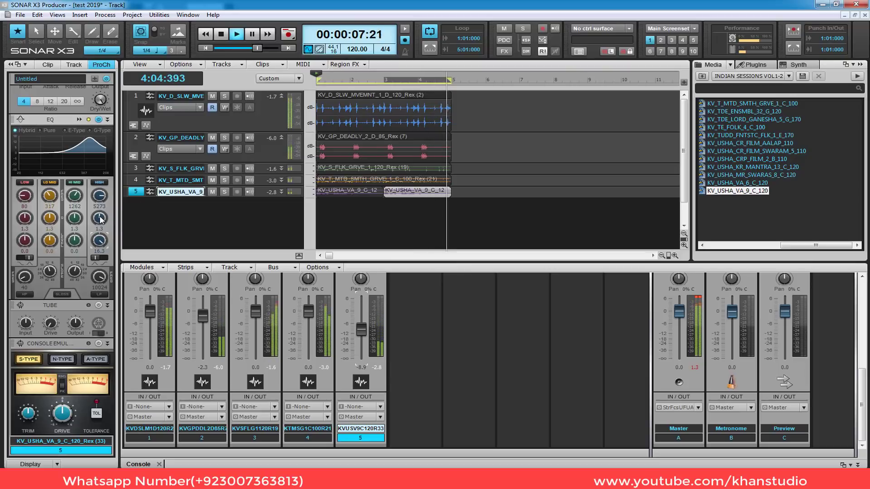
drag(100, 220, 99, 201)
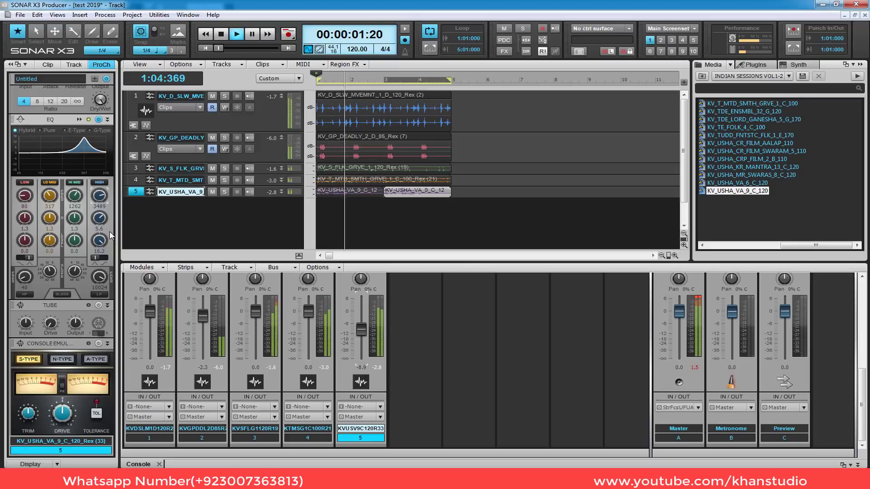
drag(99, 240, 99, 248)
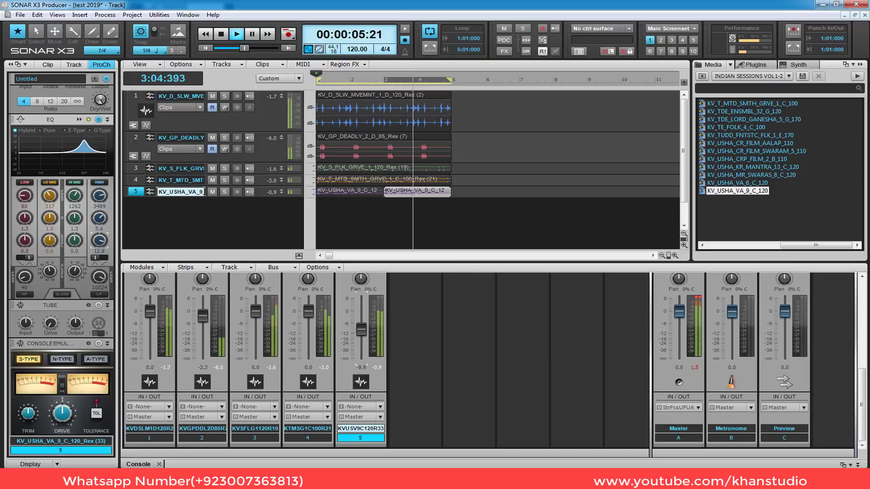
Step: Set the fifth track's EQ high band to 4670 Hz and low band to 112 Hz with 13.4 dB gain, and stop playback
drag(99, 196, 100, 191)
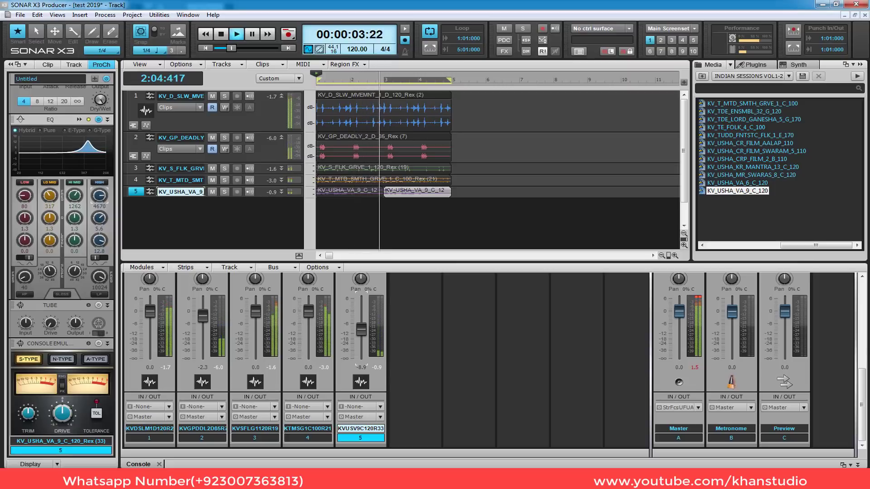
drag(25, 240, 22, 195)
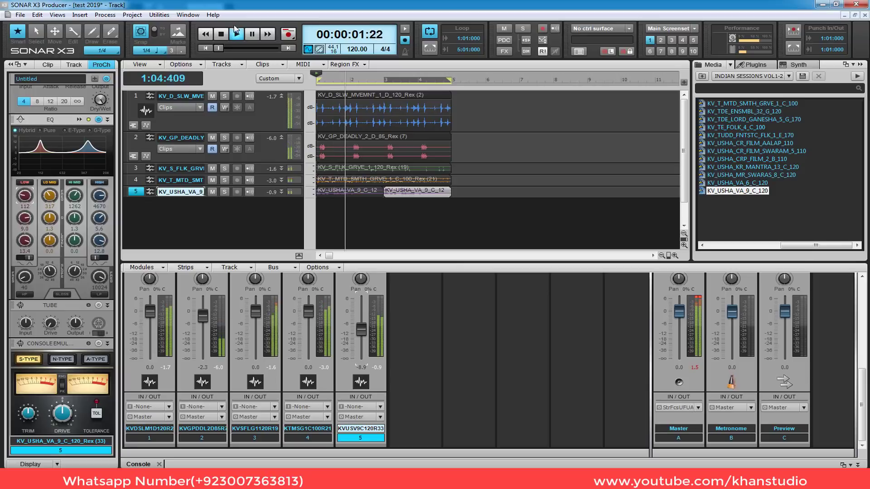
click(220, 35)
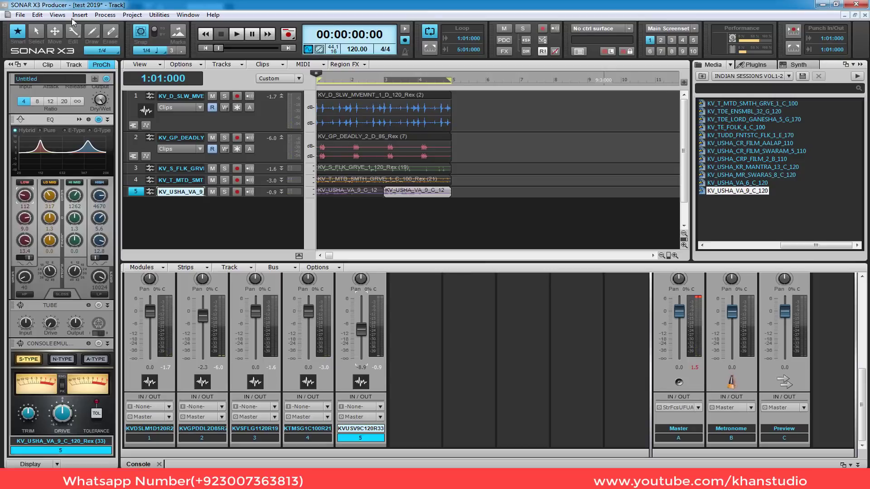
Step: Inspect the fifth track's EQ curve in the enlarged QuadCurve Equalizer, leaving the EQ enabled, and close the view
click(98, 120)
double_click(99, 119)
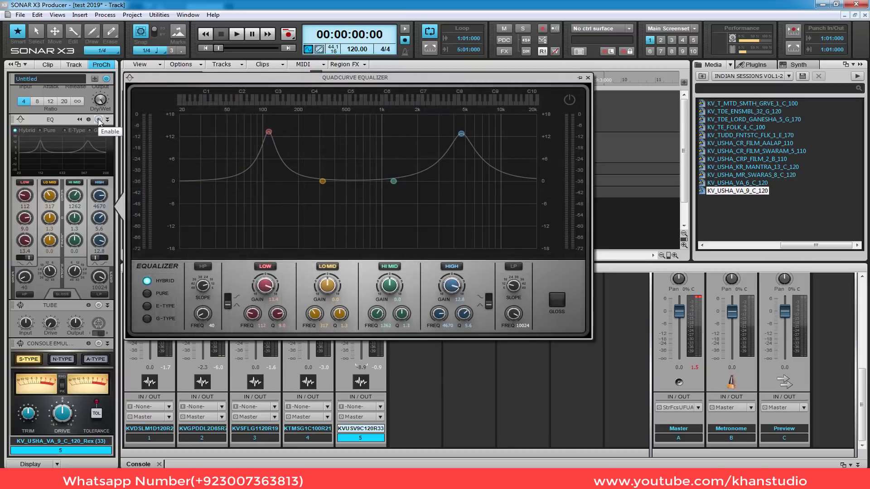
click(570, 101)
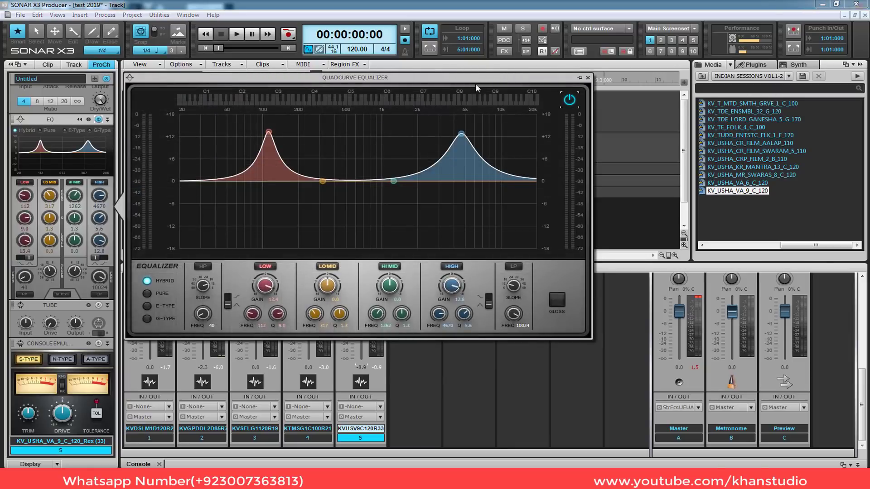
click(587, 78)
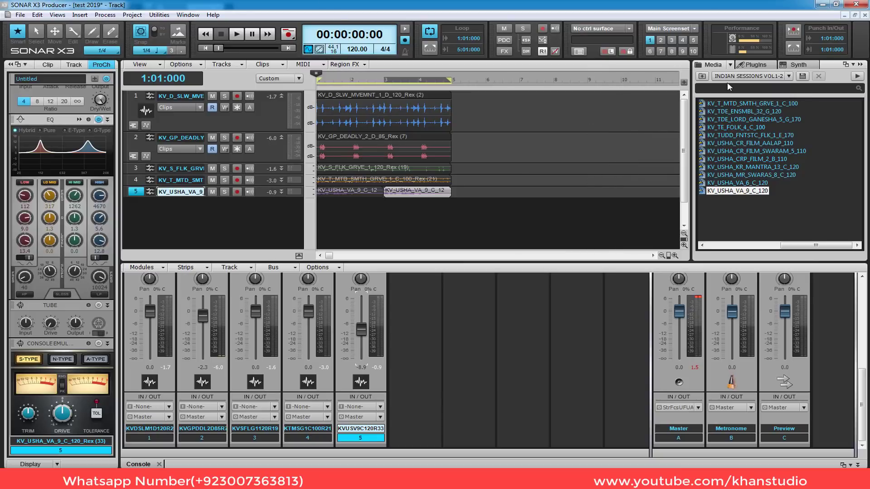
Step: Insert the BREVERB 2 Cakewalk reverb on the first KV_USHA_VA_9_C_120 clip of track 5 and move its window clear of the tracks
click(751, 68)
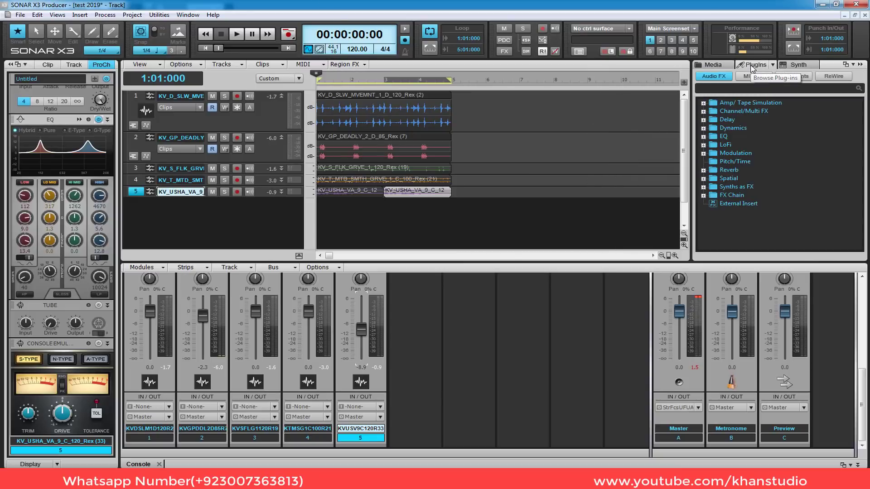
click(704, 137)
click(704, 137)
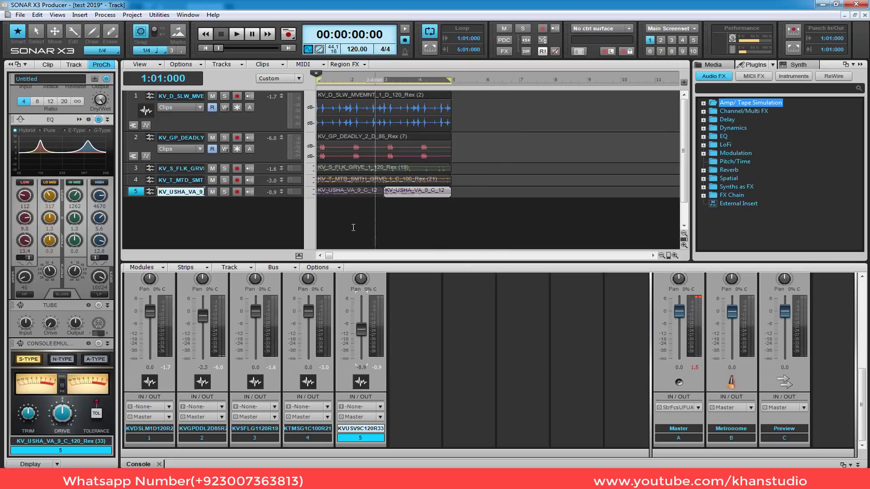
click(344, 190)
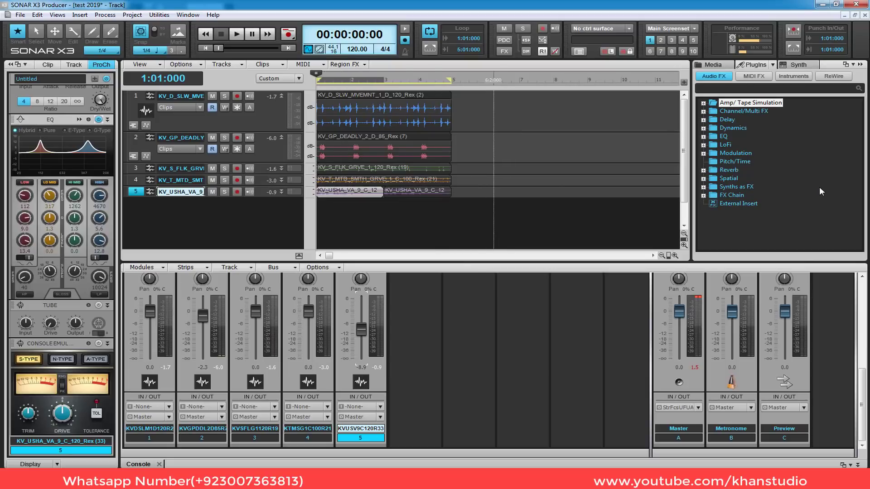
click(703, 170)
drag(753, 180, 336, 189)
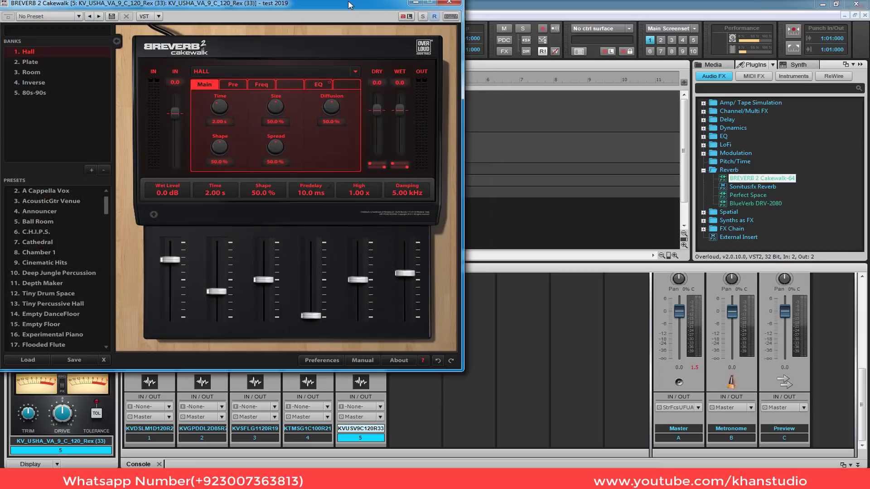
drag(349, 4, 743, 70)
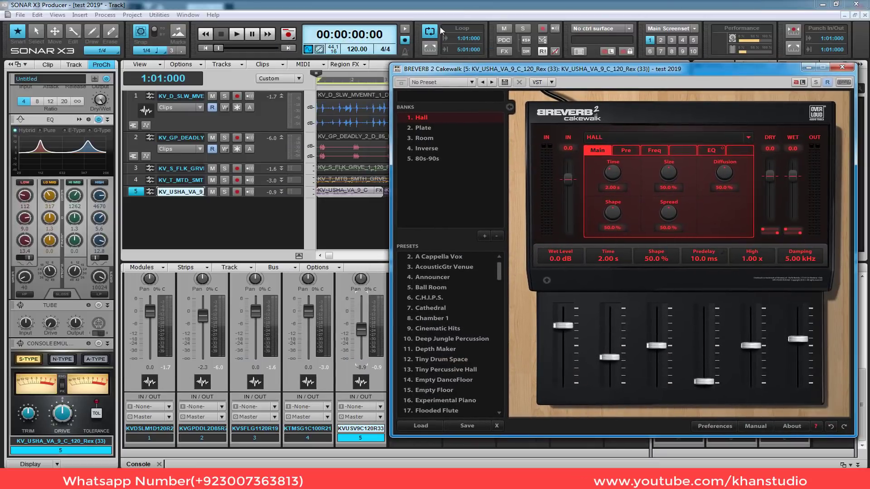
Step: Solo the fifth track, dock the BREVERB 2 window beside the Console while auditioning the reverb, and stop playback
click(222, 192)
click(233, 35)
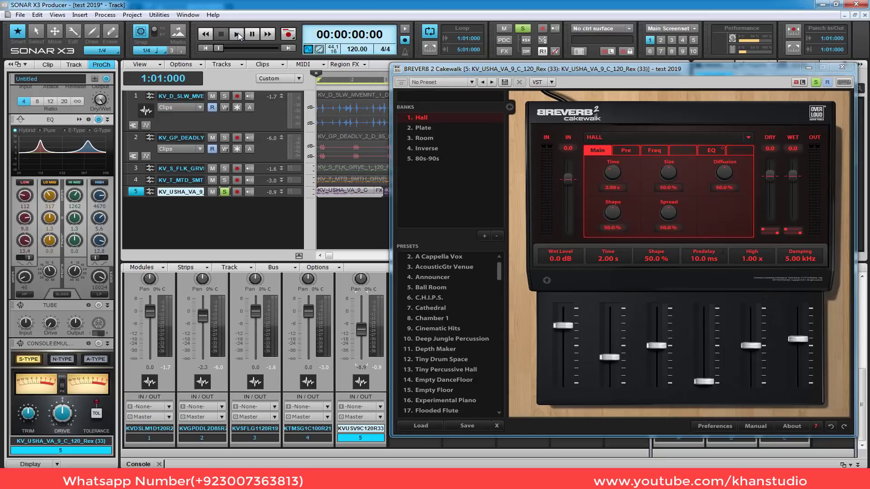
click(579, 63)
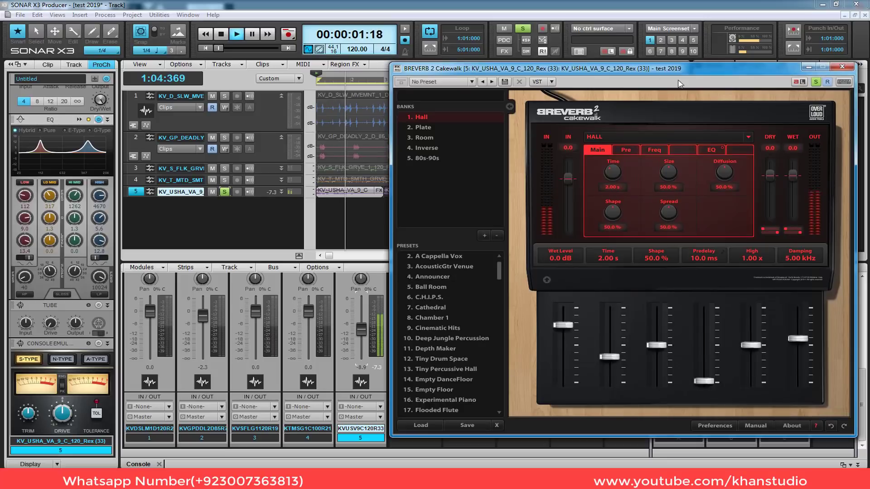
key(b)
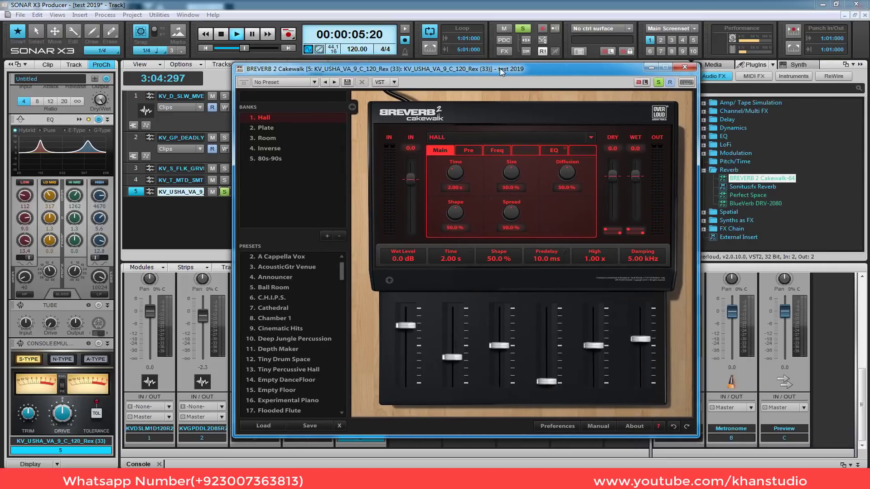
drag(501, 70, 452, 267)
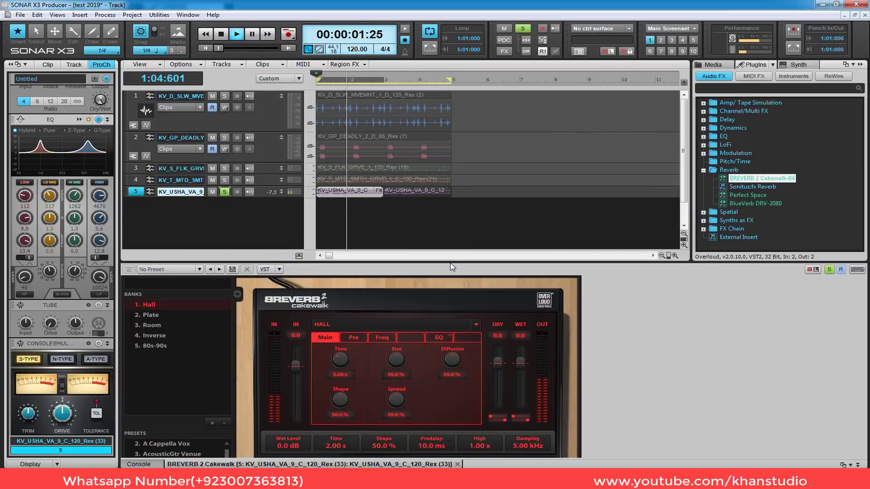
click(222, 33)
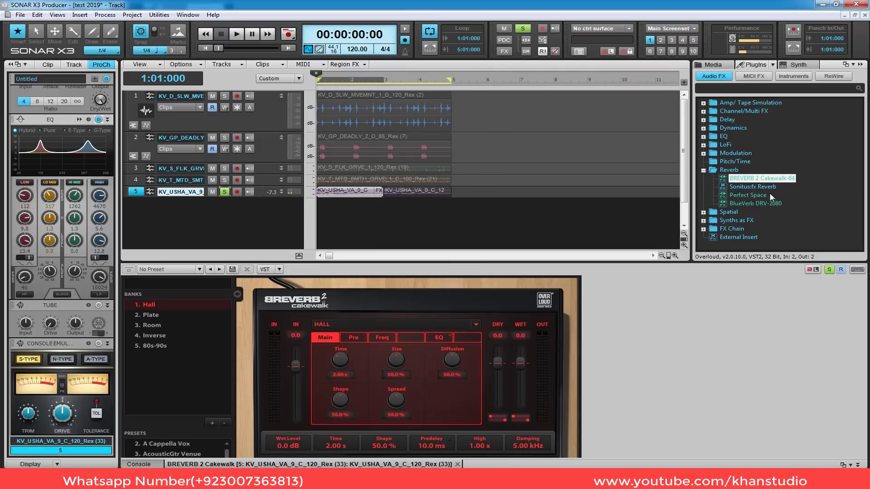
Step: Insert BREVERB 2 Cakewalk on the fifth track's second clip, close its window, and audition the soloed track
drag(755, 184, 406, 194)
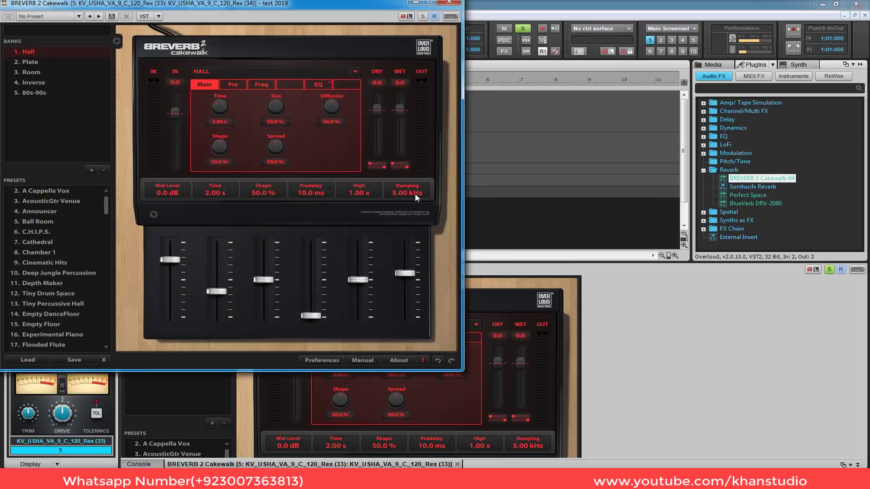
click(449, 4)
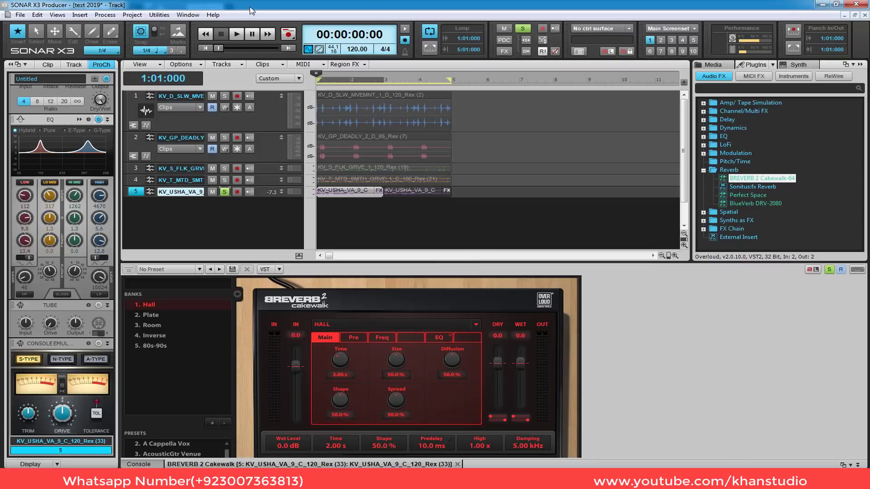
click(236, 34)
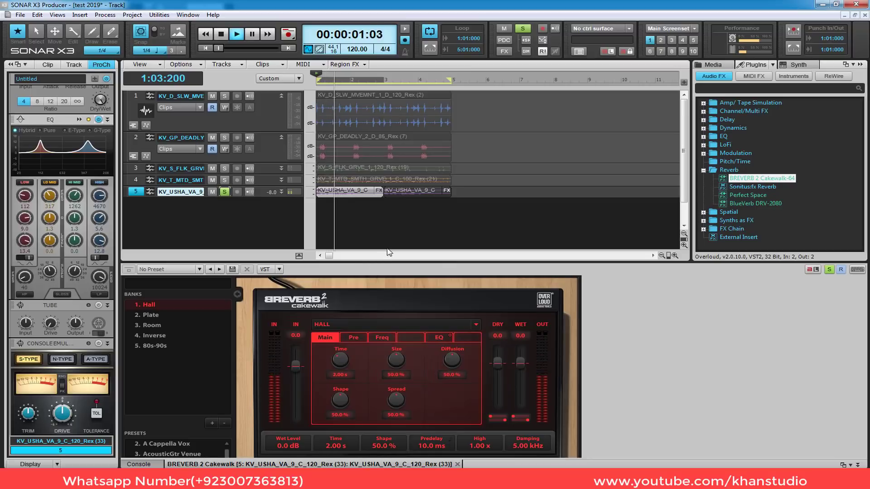
click(222, 34)
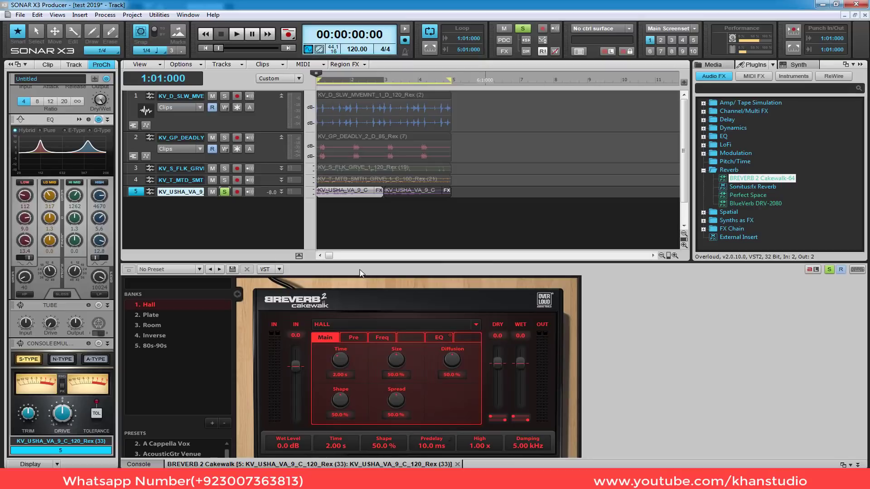
Step: Choose the 80s-90s bank in BREVERB 2, unsolo the fifth track during playback to hear the full mix, and stop
click(154, 346)
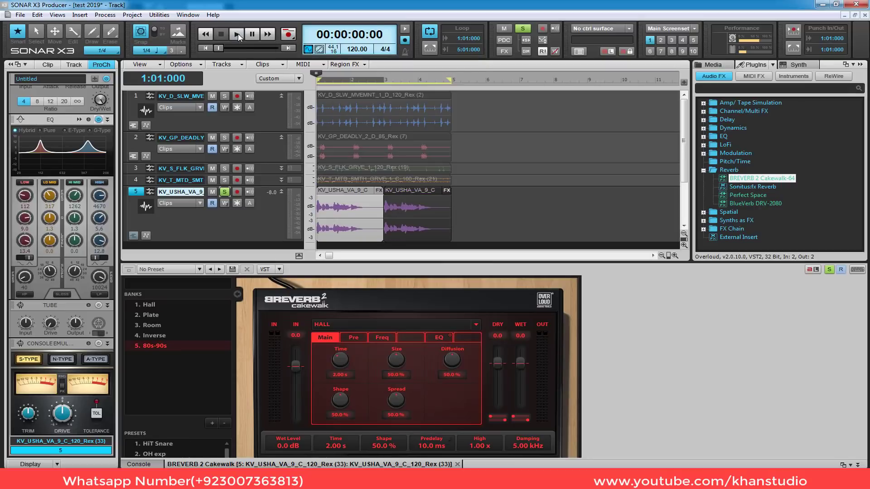
click(236, 34)
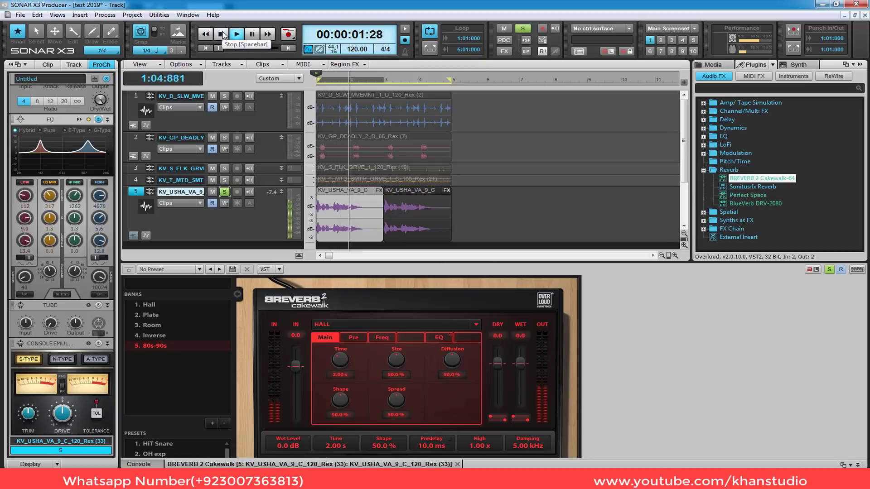
click(224, 193)
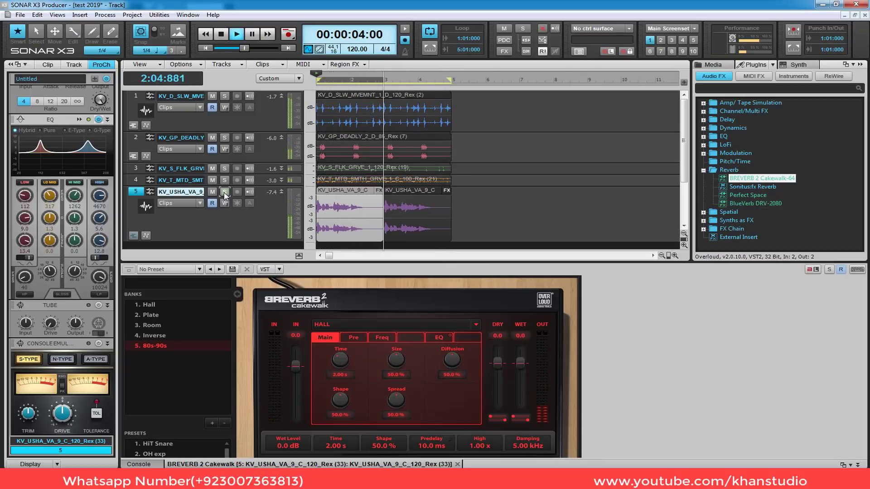
click(222, 34)
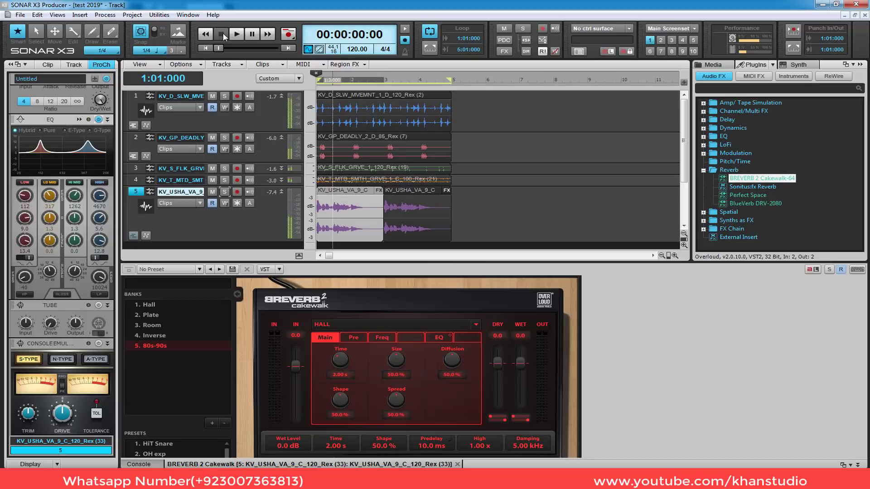